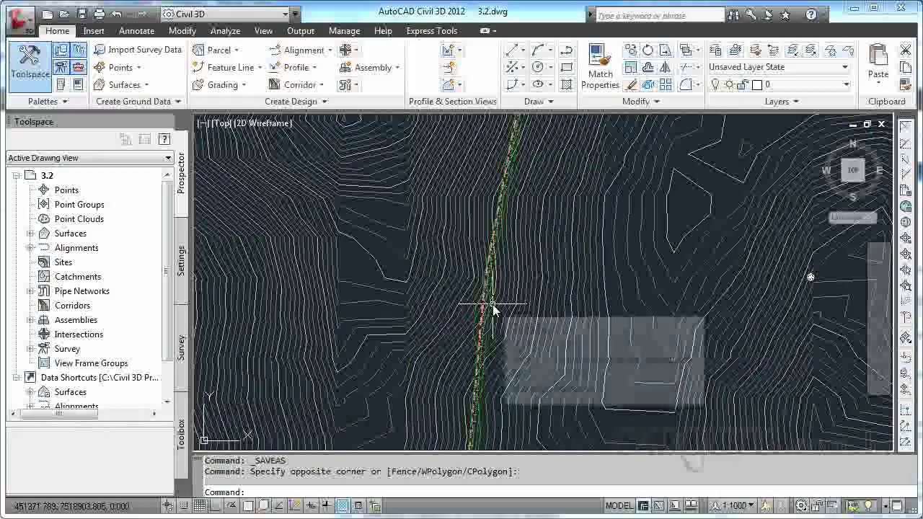
Reopen the recent drawing 3.2.dwg.
mouse_move(501, 285)
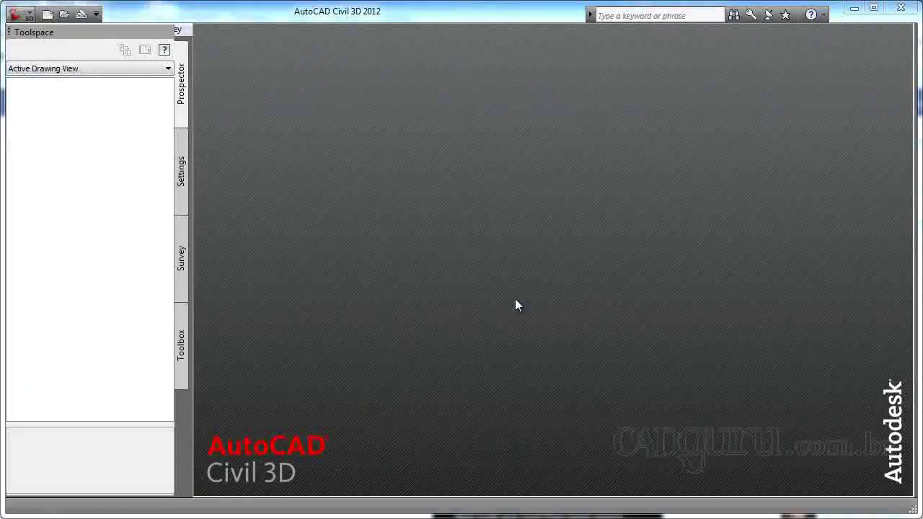
left_click(28, 15)
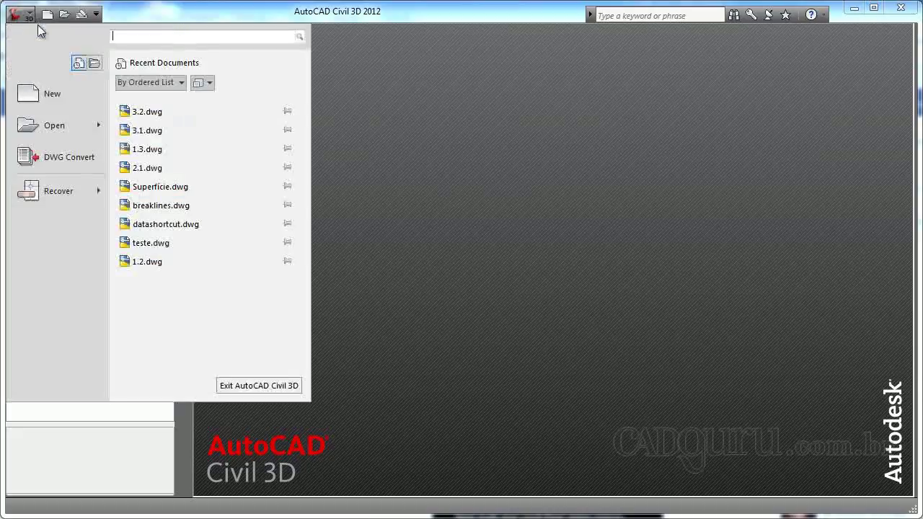
left_click(145, 110)
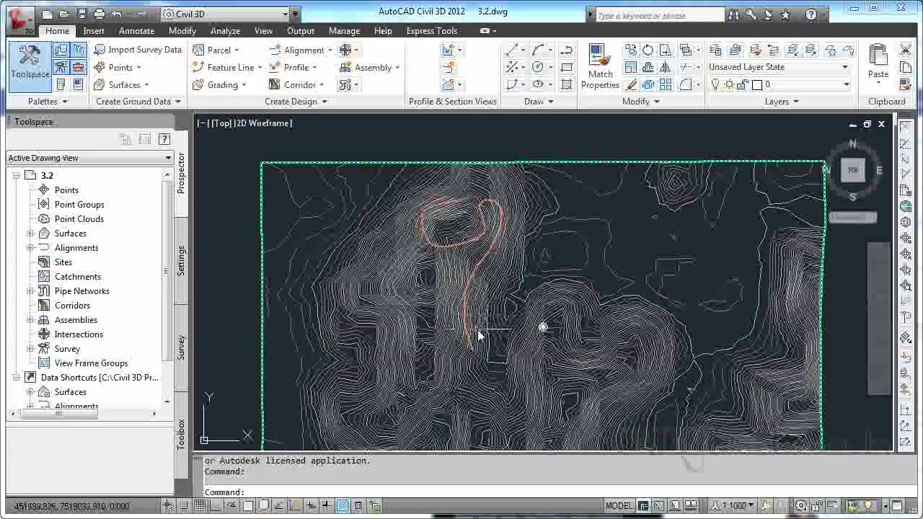
Select the Eixo 2 alignment and examine the grips of its curve between stations 0+120 and 0+180.
scroll(470, 348, "up", 6)
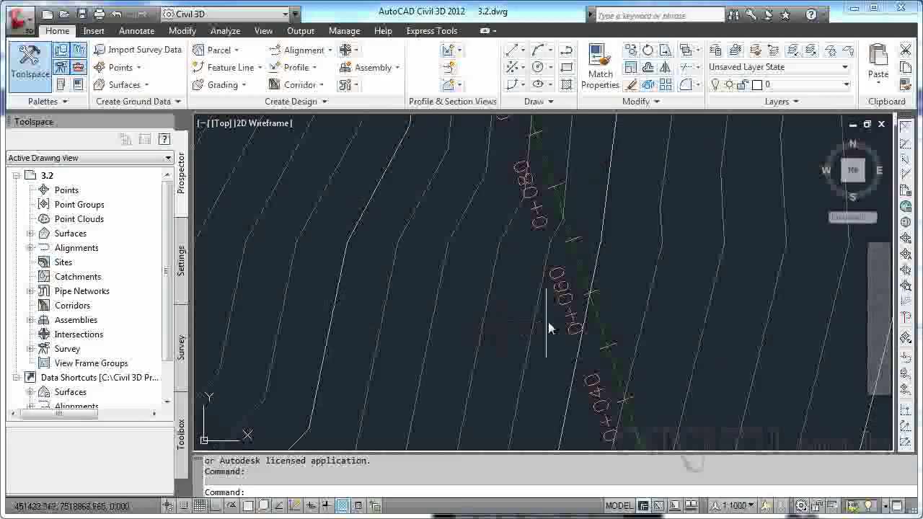
left_click(618, 322)
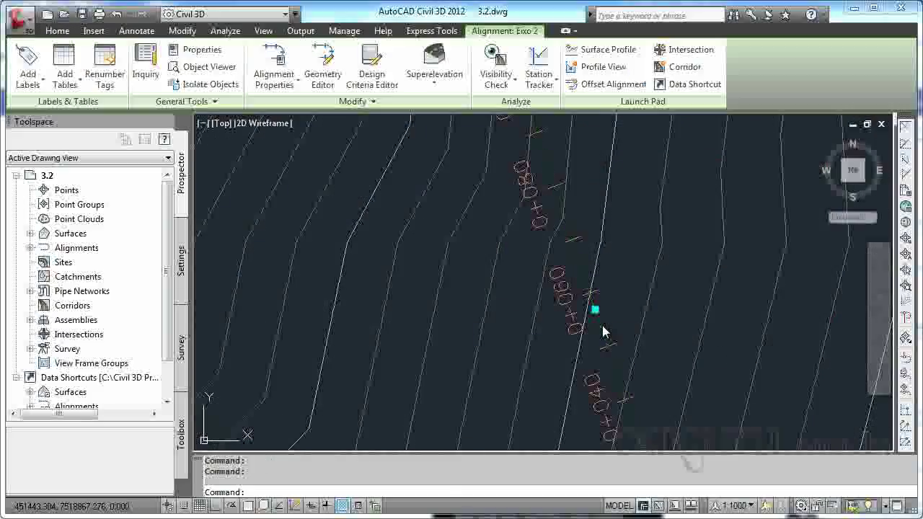
scroll(620, 325, "down", 8)
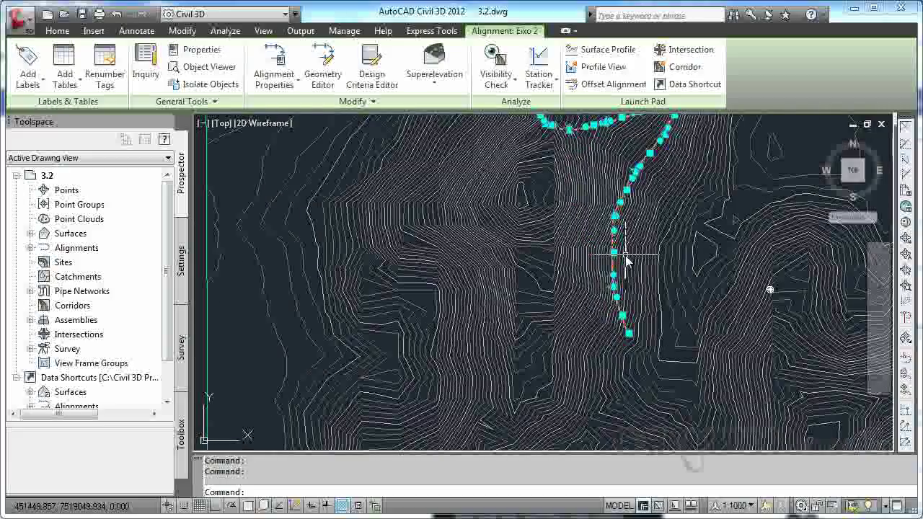
scroll(634, 252, "up", 2)
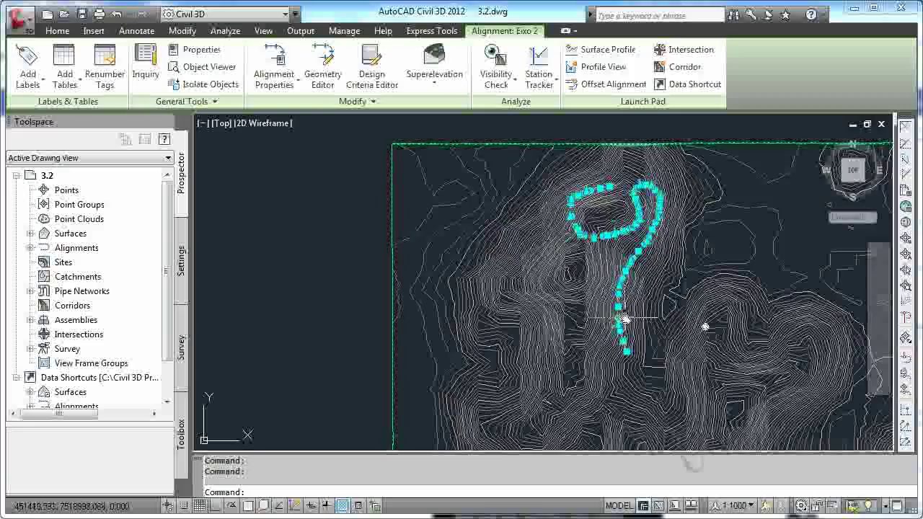
scroll(626, 327, "up", 8)
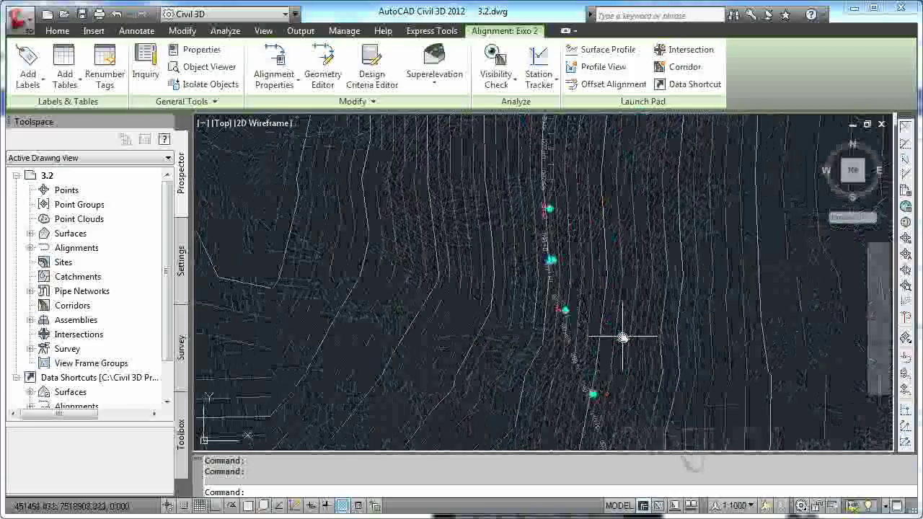
scroll(544, 255, "up", 2)
scroll(532, 264, "up", 3)
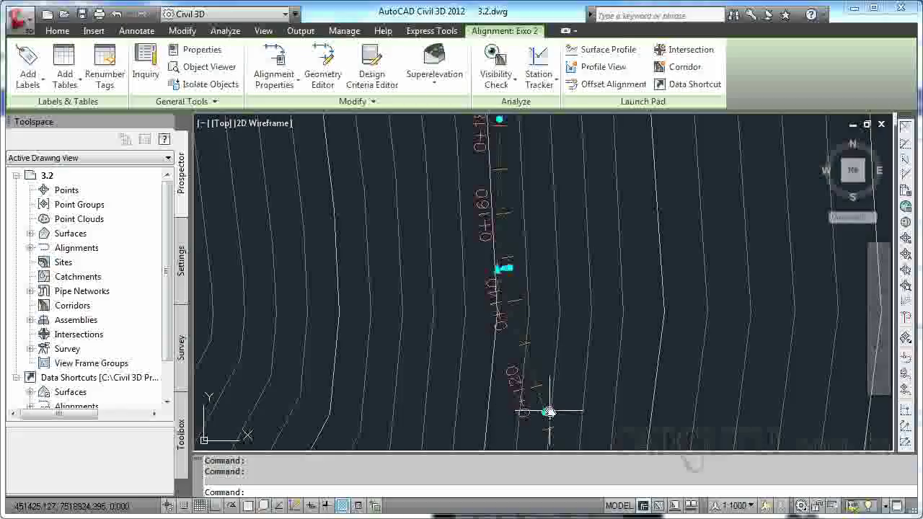
middle_click_drag(537, 238, 539, 318)
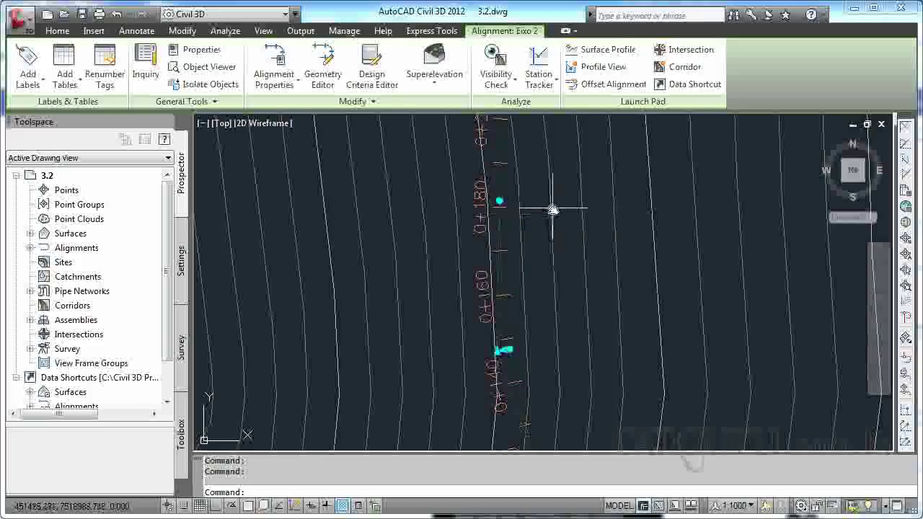
middle_click_drag(526, 262, 498, 193)
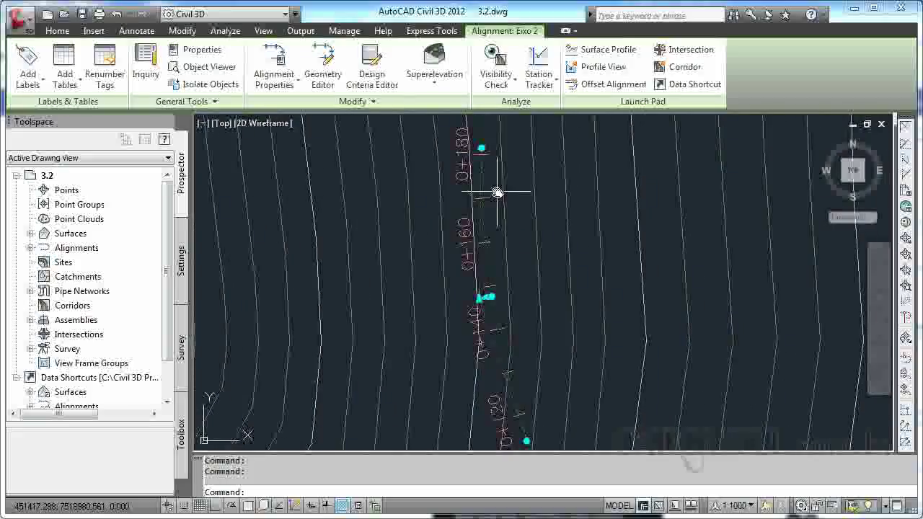
scroll(496, 301, "up", 2)
scroll(468, 289, "up", 5)
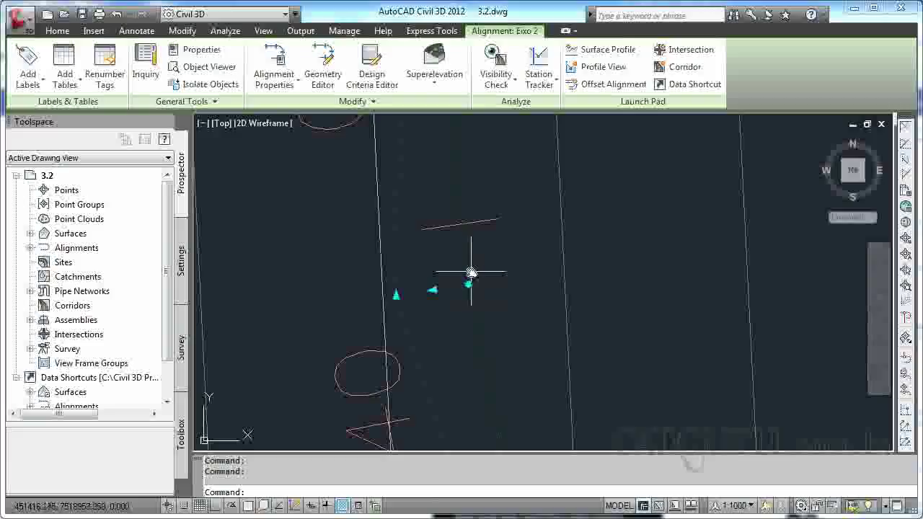
scroll(470, 272, "down", 5)
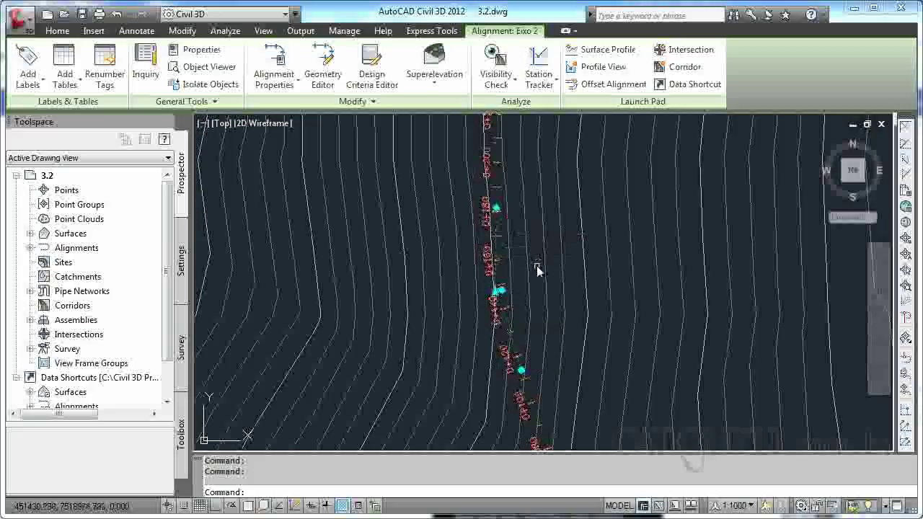
Shorten the curve near station 0+140 by stretching its start-point grip near station 0+120 towards the curve's middle.
left_click(520, 372)
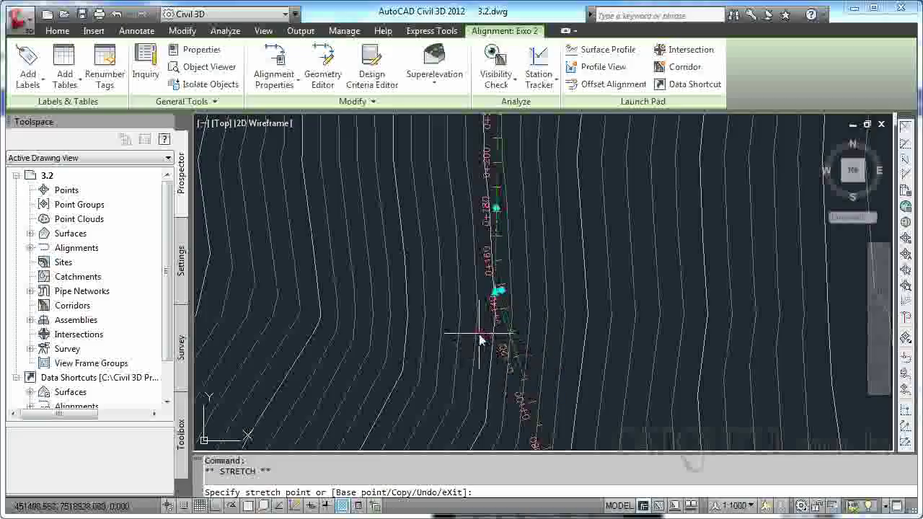
scroll(483, 319, "up", 2)
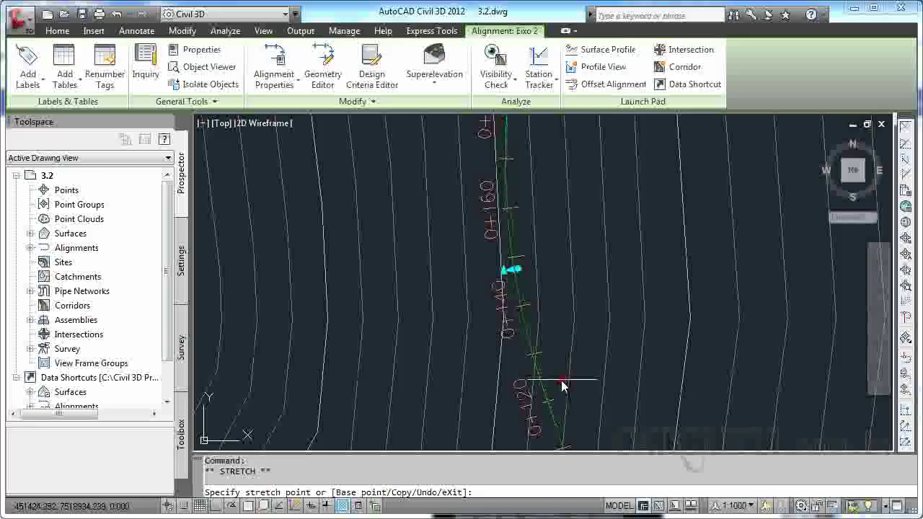
left_click(484, 367)
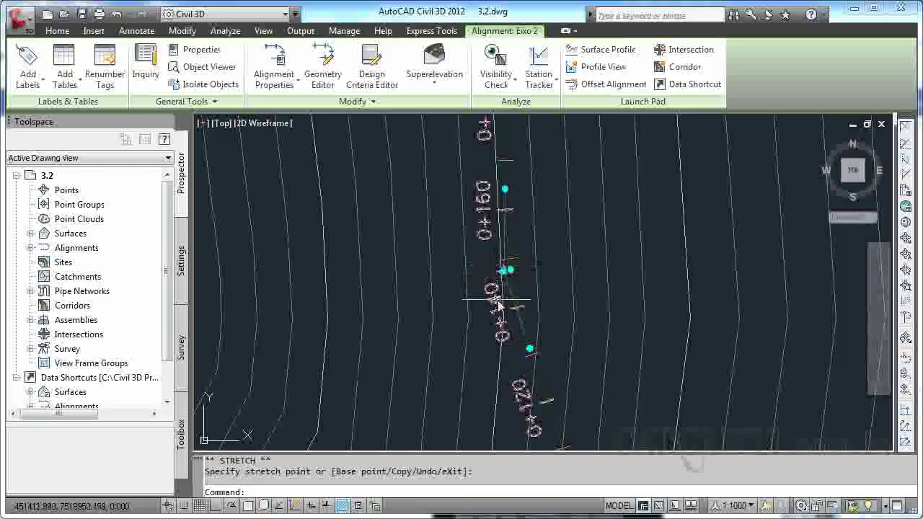
Reselect the Eixo 2 alignment and shorten the same curve slightly using its end-point grip near station 0+160.
middle_click_drag(606, 273, 610, 311)
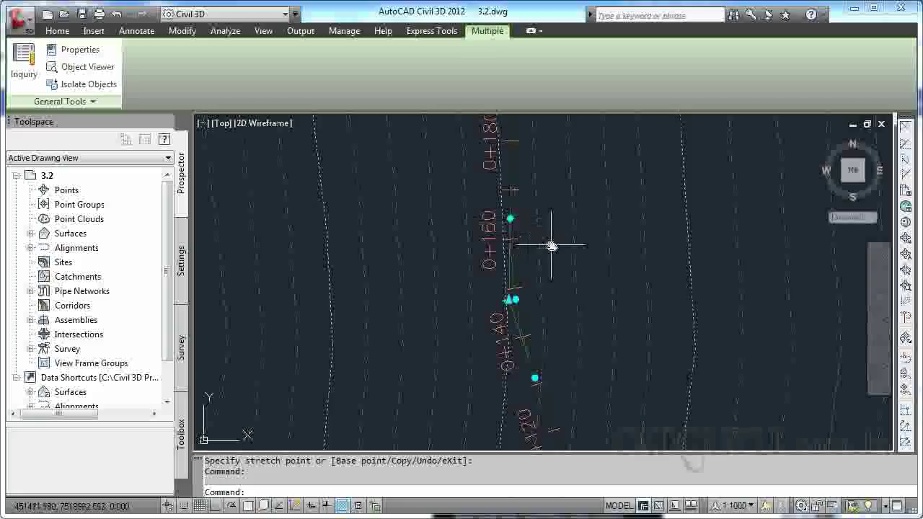
key("Escape")
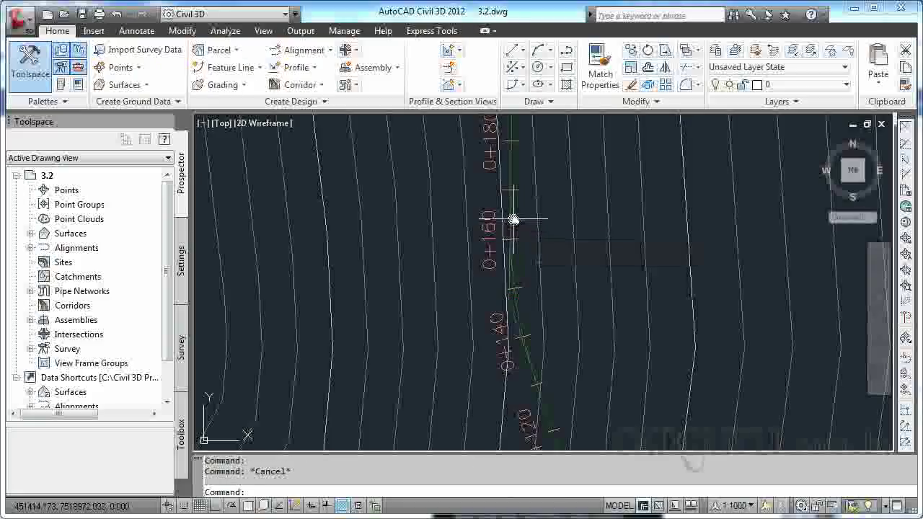
left_click(511, 216)
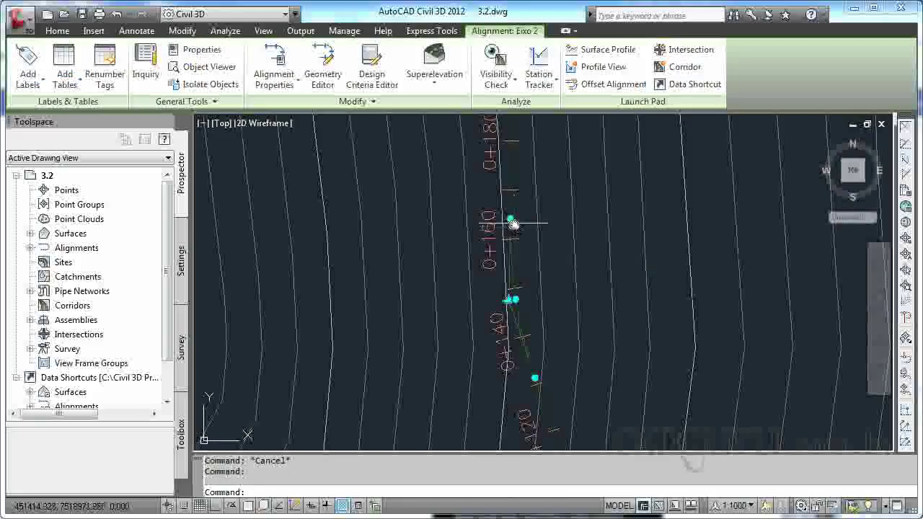
left_click(512, 218)
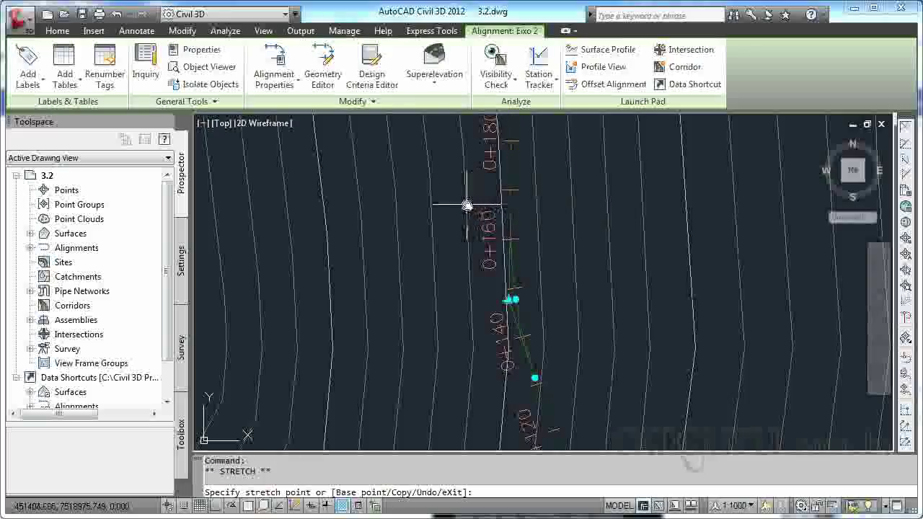
left_click(570, 228)
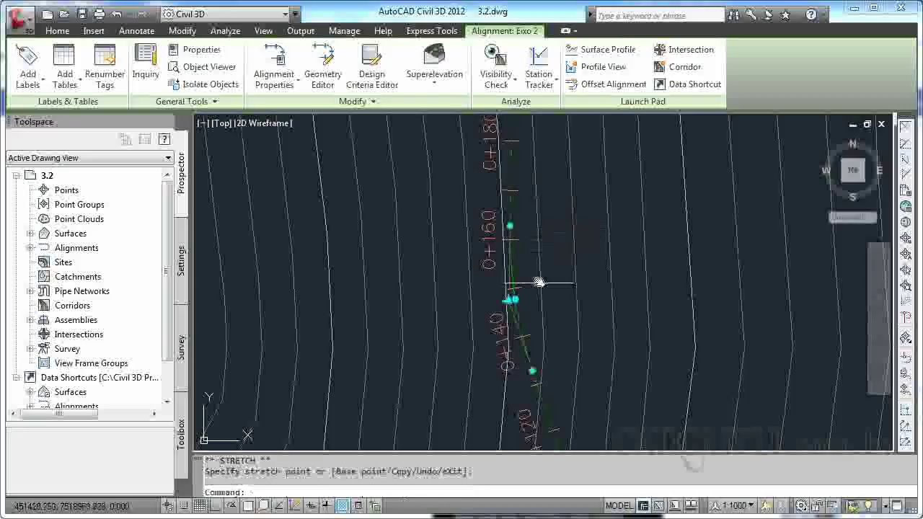
Enlarge the curve near station 0+140 by stretching its mid-curve grip east, away from the tangent intersection point.
scroll(508, 300, "up", 10)
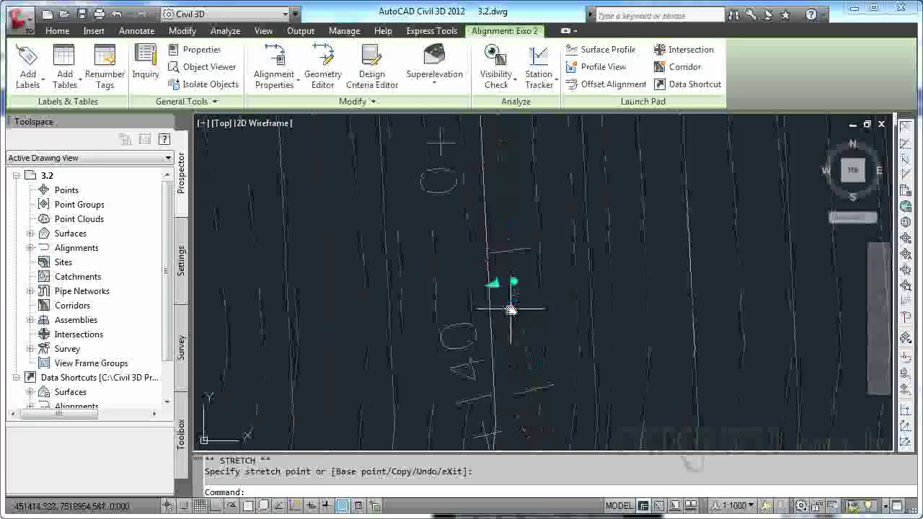
scroll(491, 272, "down", 9)
scroll(489, 269, "up", 4)
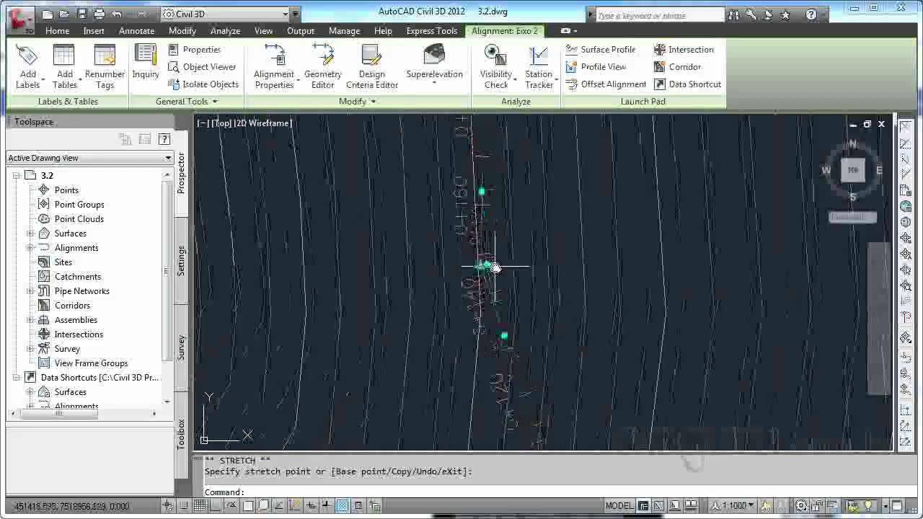
left_click(467, 259)
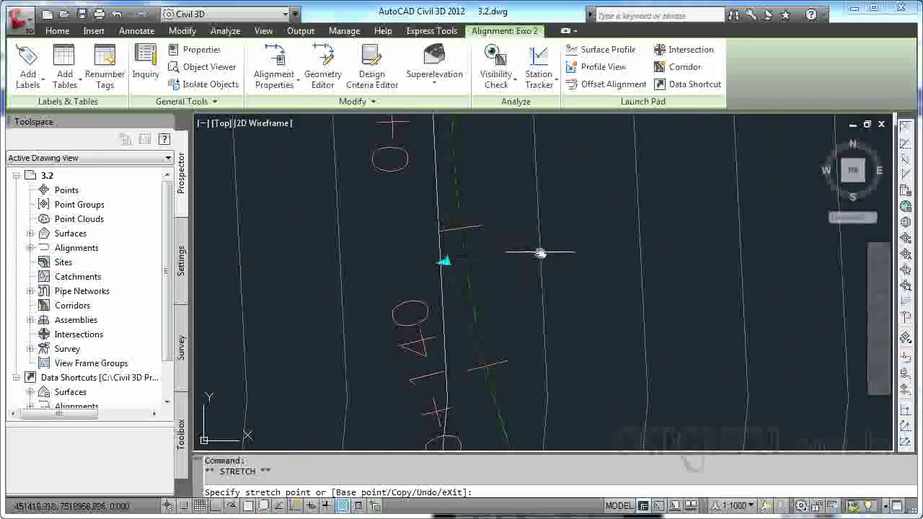
scroll(573, 252, "down", 6)
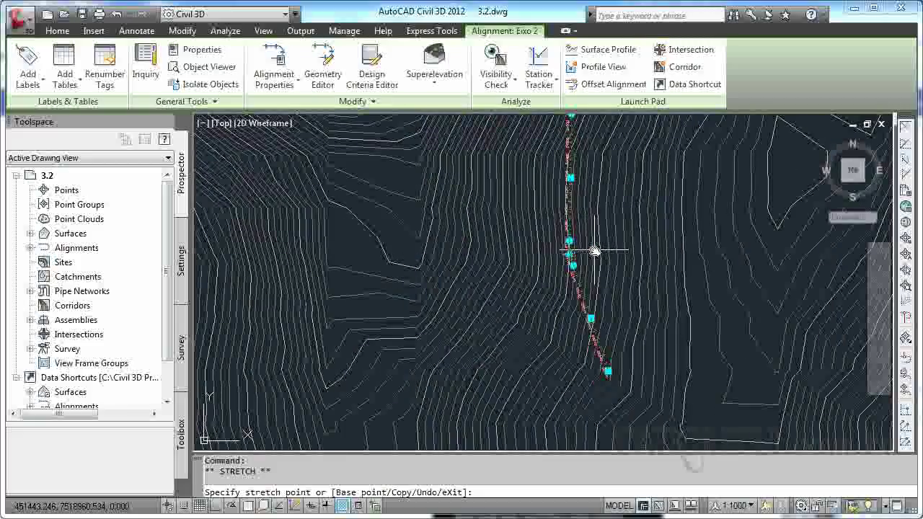
scroll(593, 251, "up", 5)
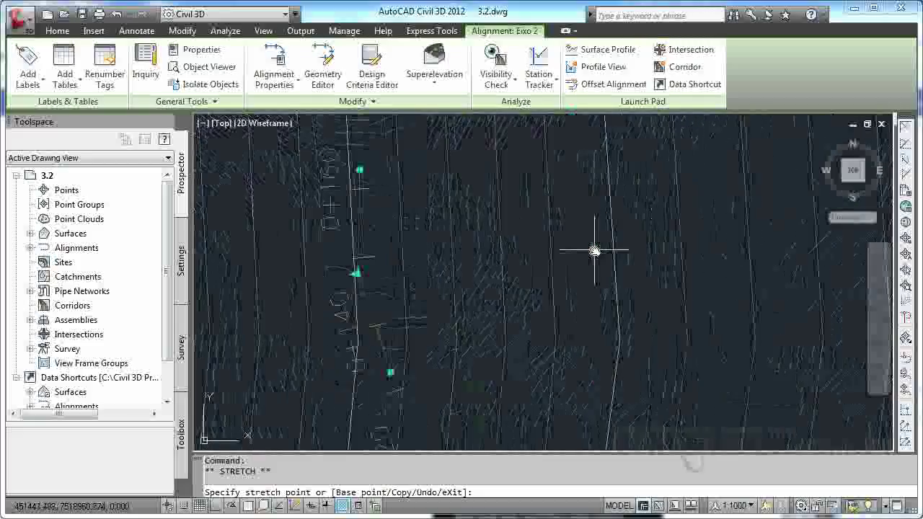
left_click(427, 261)
scroll(444, 266, "down", 5)
scroll(450, 269, "up", 5)
left_click(428, 253)
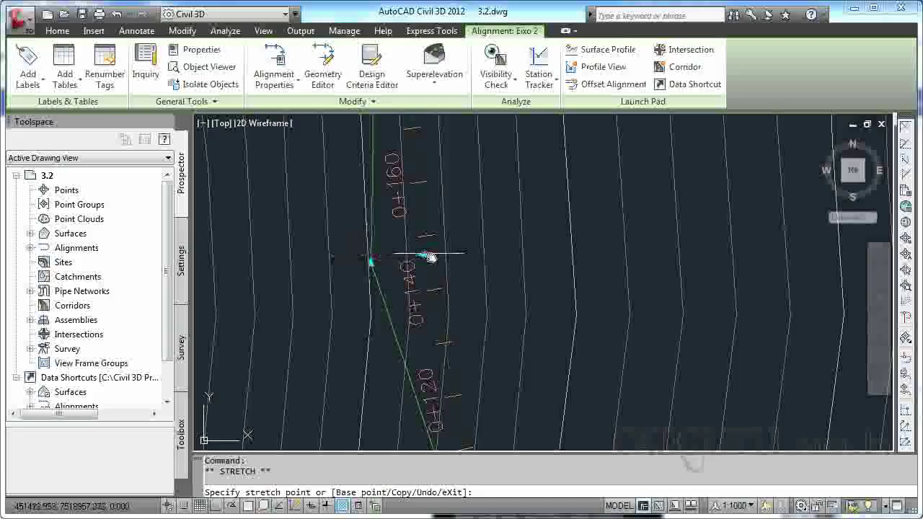
key("Escape")
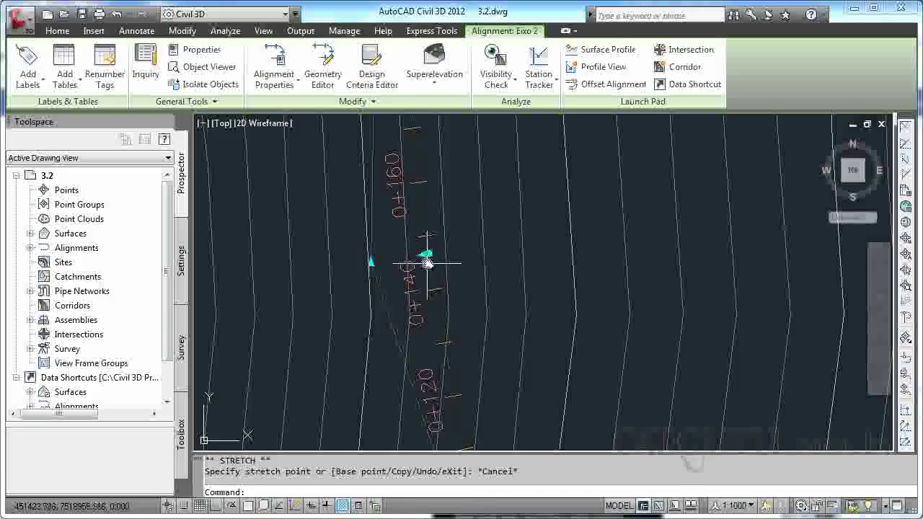
left_click(364, 269)
key("Escape")
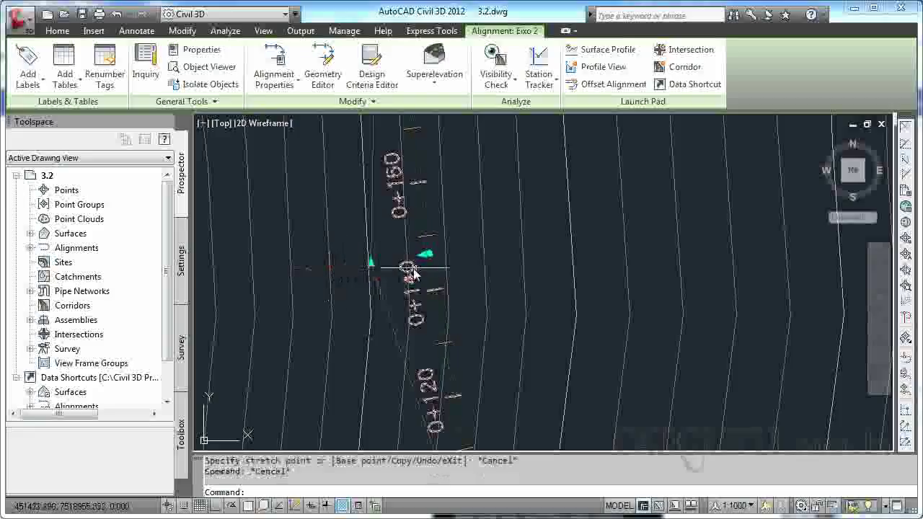
left_click(373, 268)
right_click(371, 263)
key("Escape")
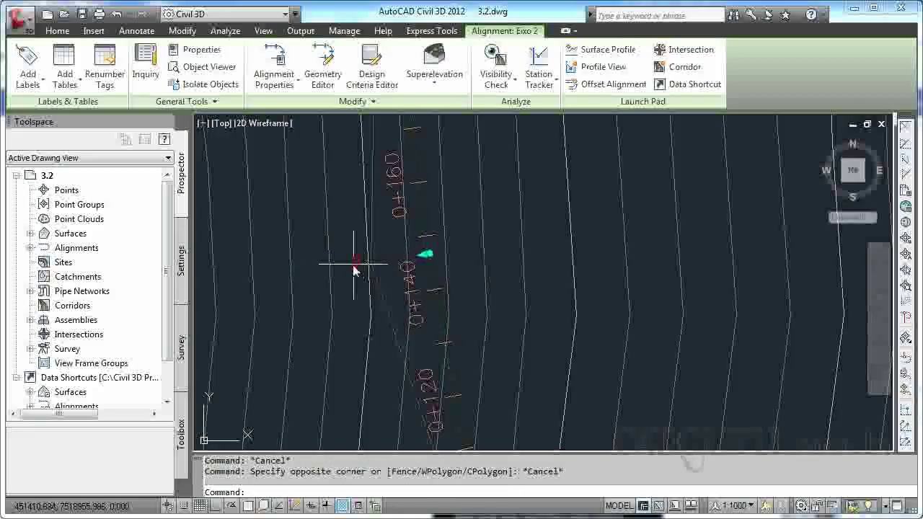
left_click(331, 266)
Tighten the curve near station 0+140 towards its tangent intersection point, and shift that intersection point west.
left_click(424, 253)
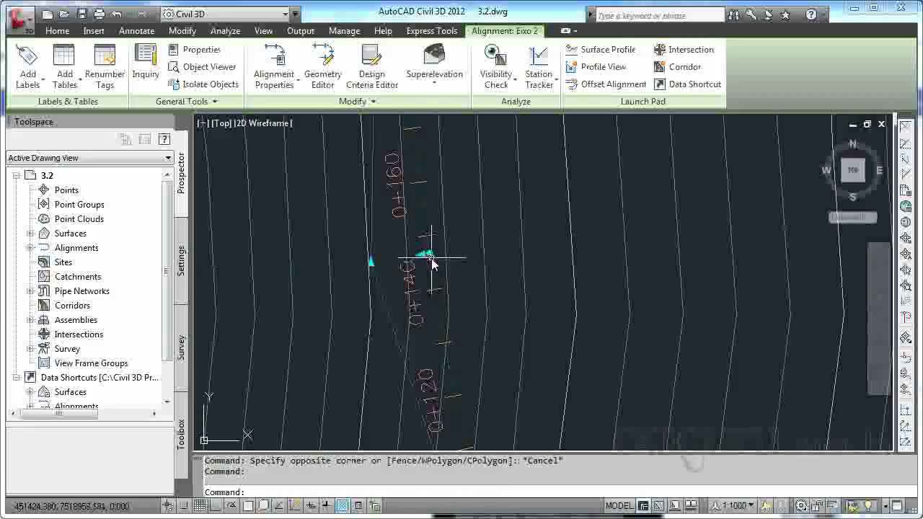
left_click(376, 263)
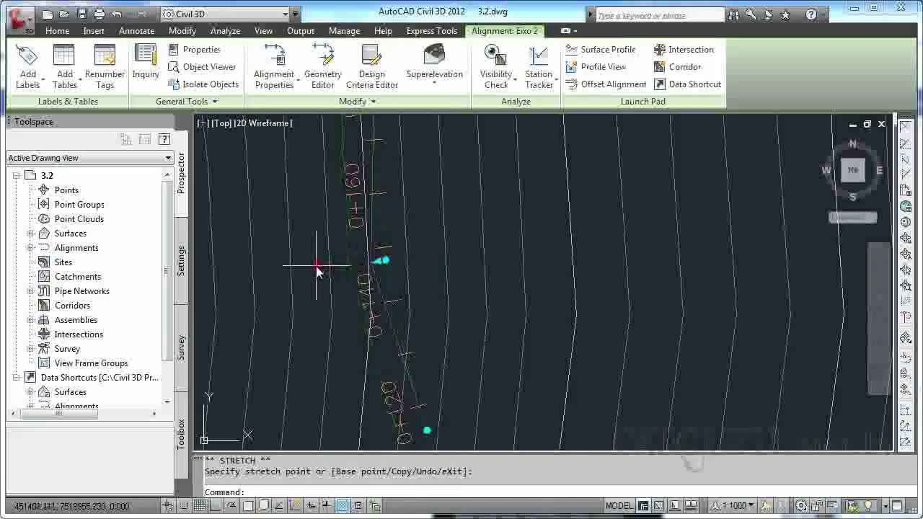
key("Escape")
left_click(371, 264)
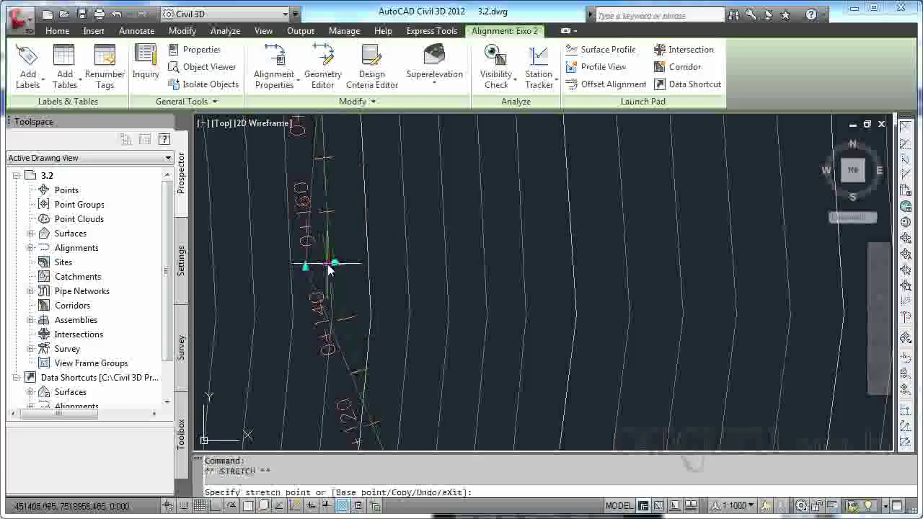
Widen the relocated curve by stretching its radius grip east, and check the reshaped alignment.
left_click(381, 261)
scroll(428, 281, "down", 6)
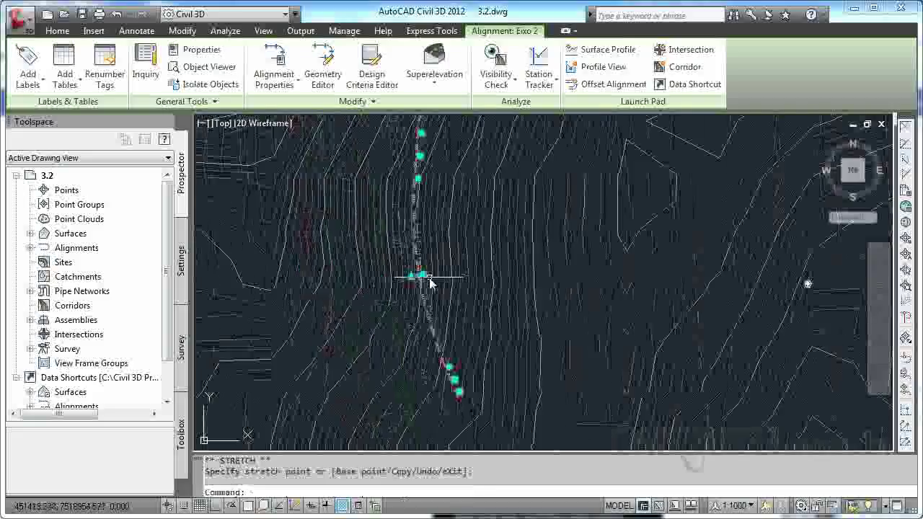
middle_click_drag(456, 236, 455, 348)
middle_click_drag(463, 313, 471, 284)
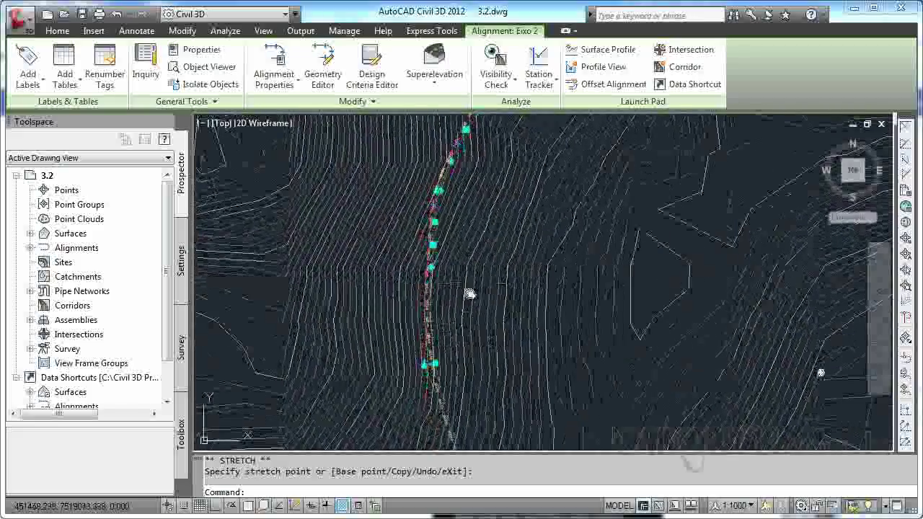
Inspect the reshaped curve between stations 0+140 and 0+160, and clear the alignment selection.
scroll(464, 310, "down", 2)
scroll(439, 343, "up", 5)
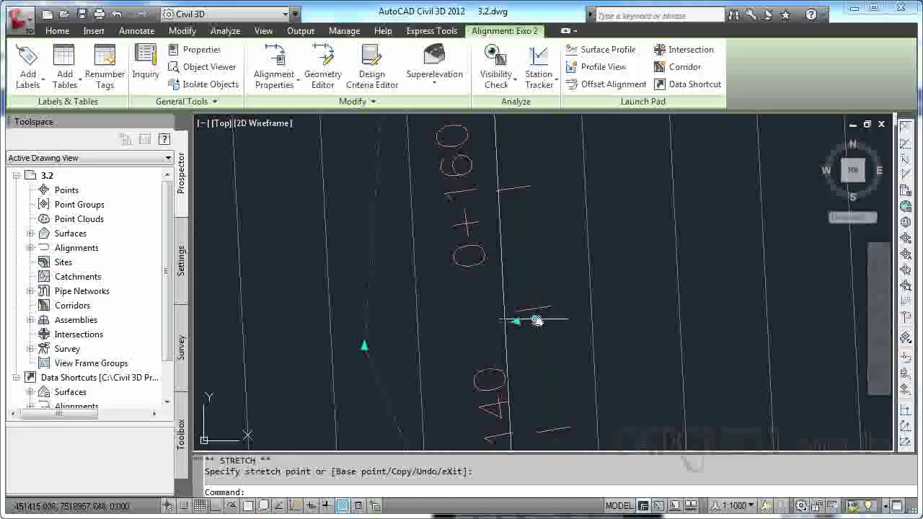
scroll(534, 320, "down", 7)
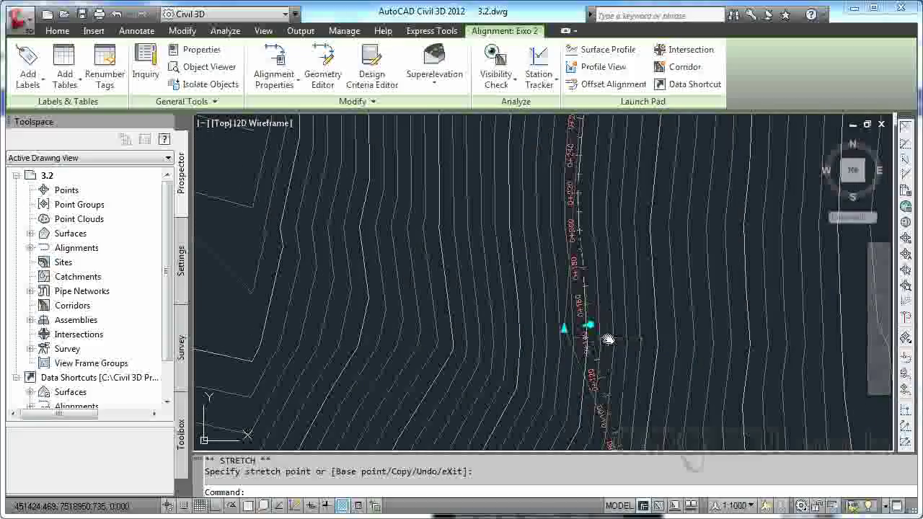
scroll(609, 339, "up", 4)
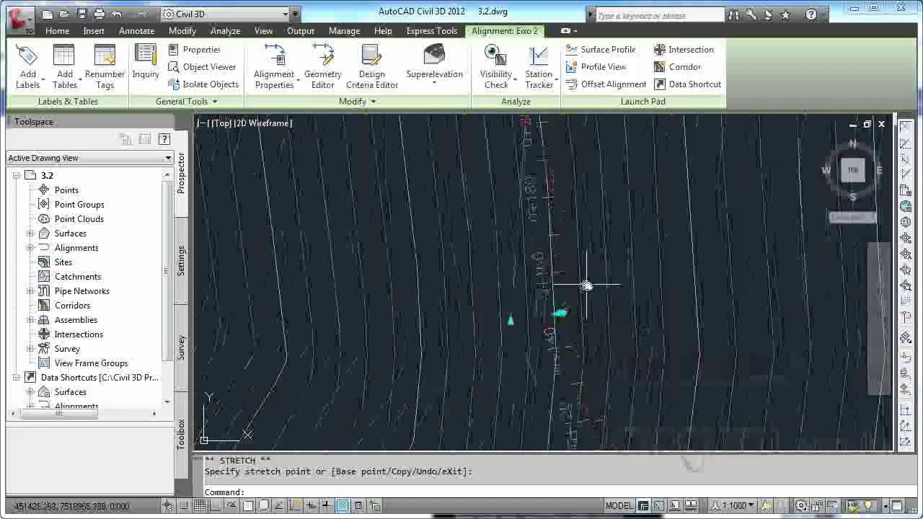
key("Escape")
key("Escape")
scroll(586, 288, "down", 5)
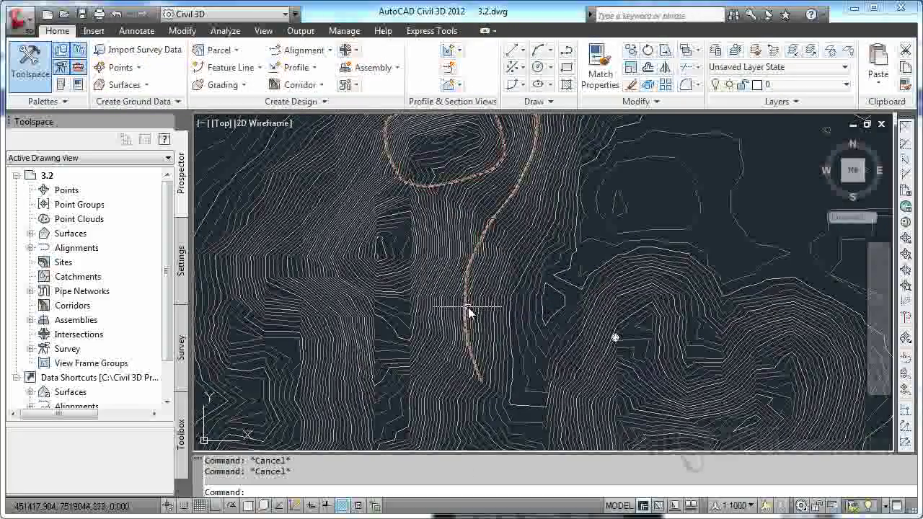
Select the Eixo 2 alignment and open its geometry layout tools for editing.
scroll(469, 311, "up", 5)
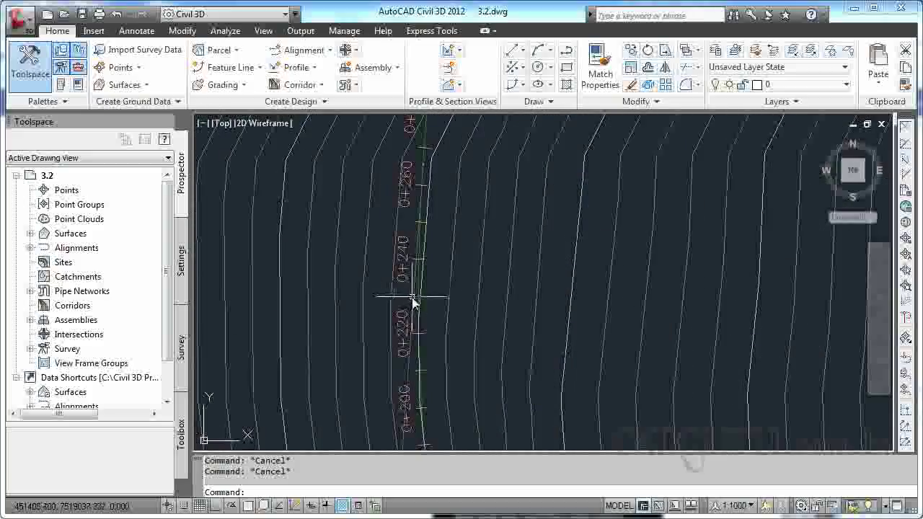
left_click(419, 289)
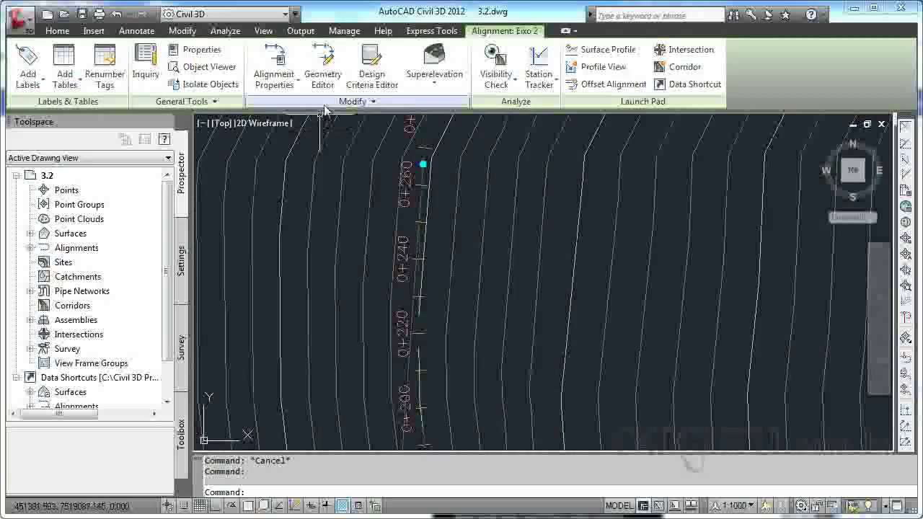
left_click(326, 81)
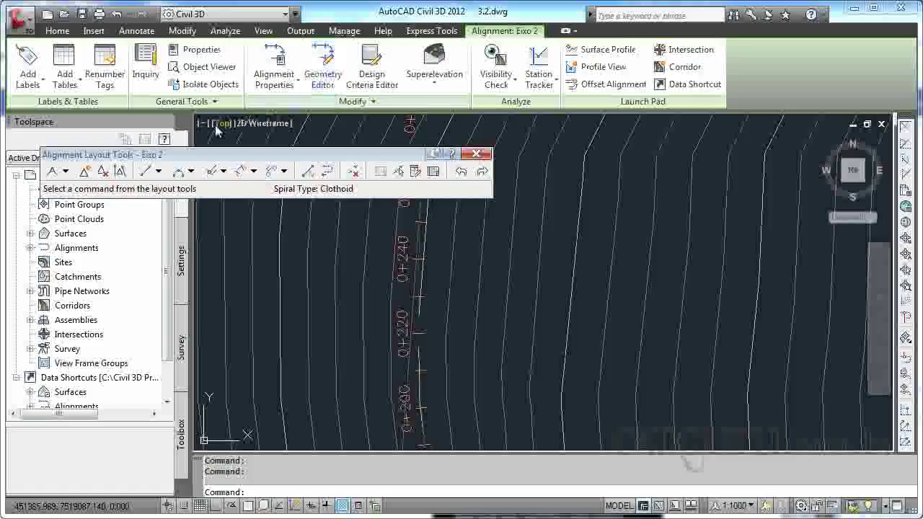
Insert a zigzag series of new intersection points (PIs) into the alignment around station 0+480.
left_click(85, 173)
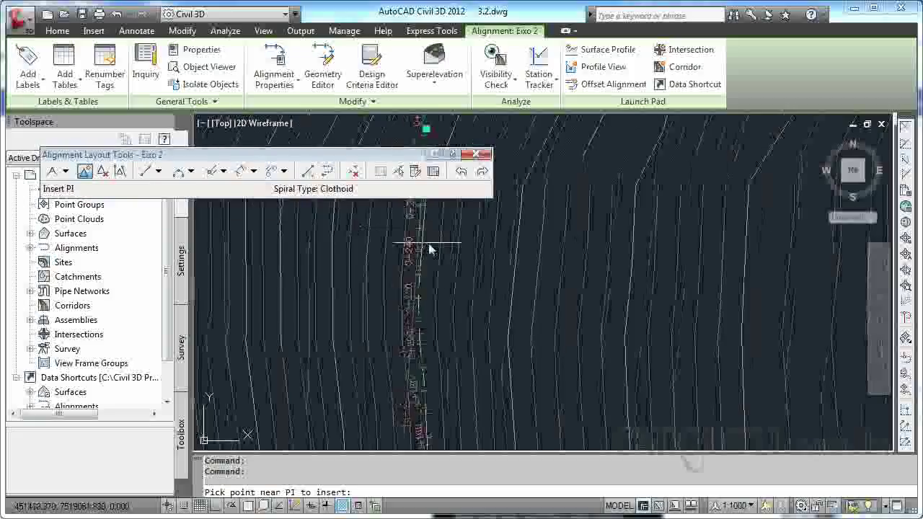
scroll(420, 244, "up", 3)
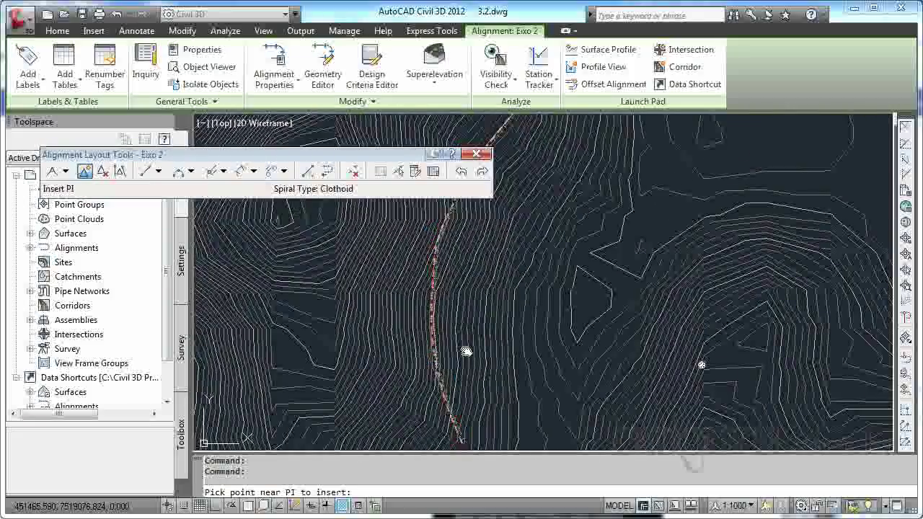
middle_click_drag(466, 346, 466, 404)
middle_click_drag(483, 295, 483, 322)
scroll(479, 253, "up", 2)
scroll(480, 252, "up", 6)
middle_click_drag(472, 261, 474, 353)
left_click(461, 287)
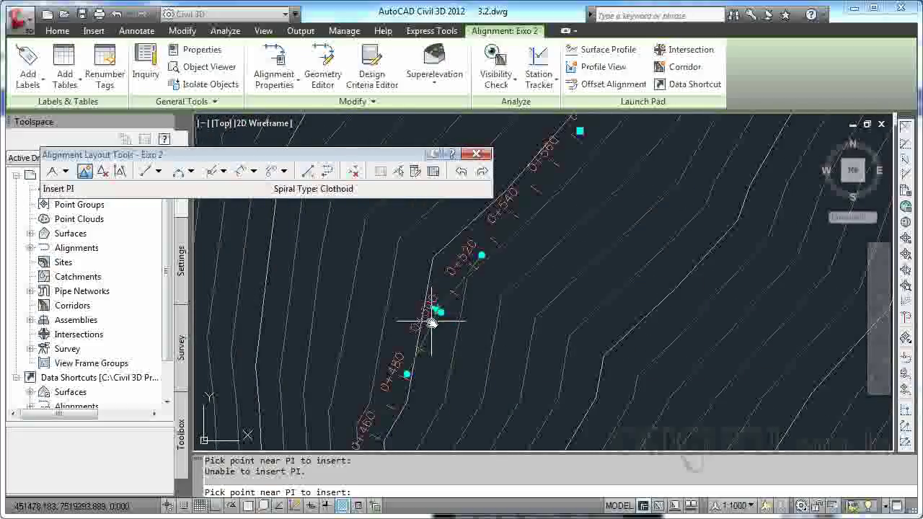
left_click(402, 376)
left_click(396, 398)
left_click(403, 404)
left_click(418, 417)
left_click(428, 416)
left_click(444, 393)
left_click(436, 377)
left_click(425, 377)
left_click(420, 366)
left_click(449, 364)
scroll(437, 393, "up", 2)
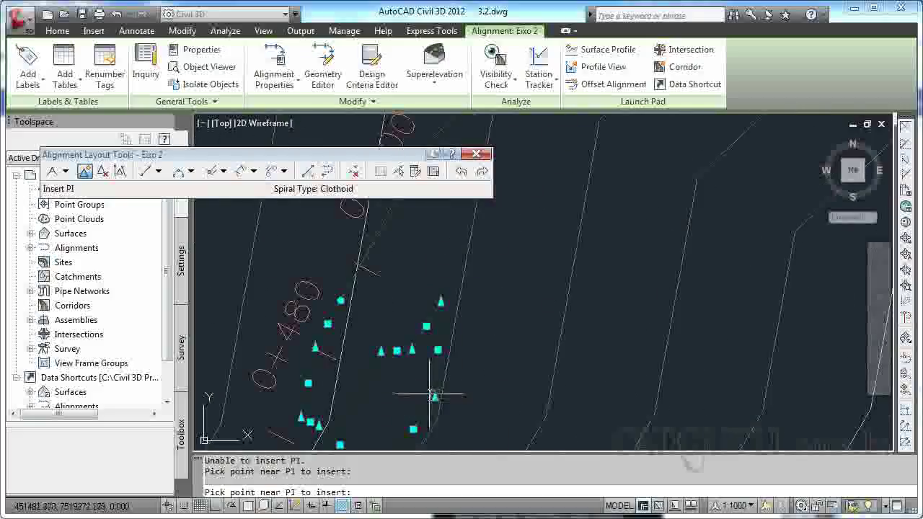
middle_click_drag(430, 393, 436, 340)
scroll(428, 305, "up", 2)
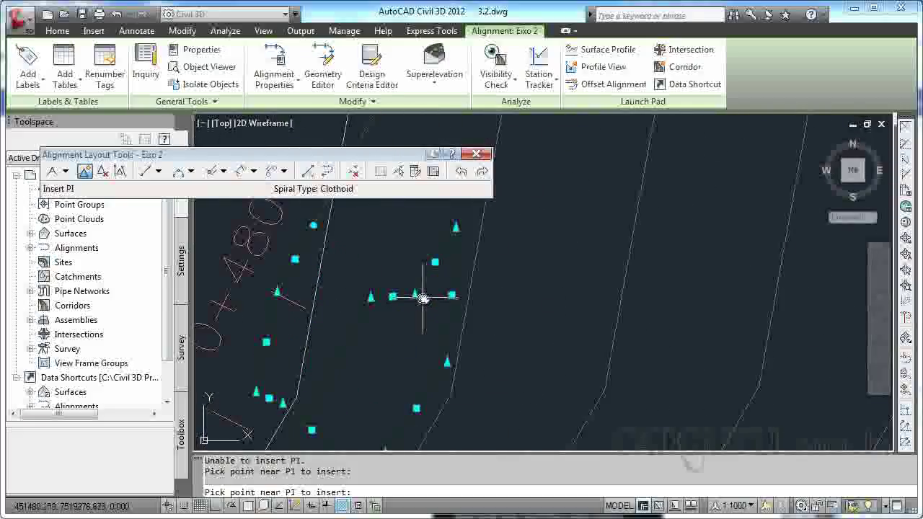
Delete the zigzag's intersection points (PIs) near station 0+480 to smooth the alignment there, and end the command.
left_click(102, 171)
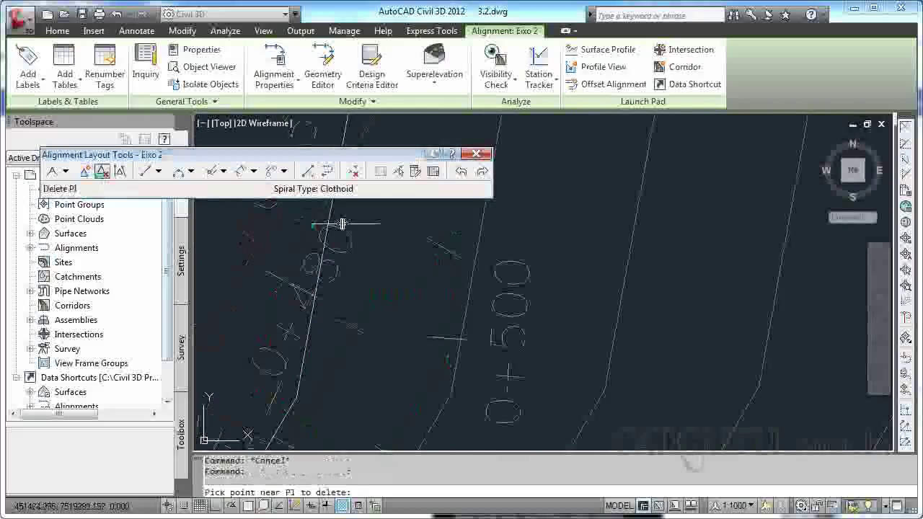
left_click(438, 252)
left_click(411, 298)
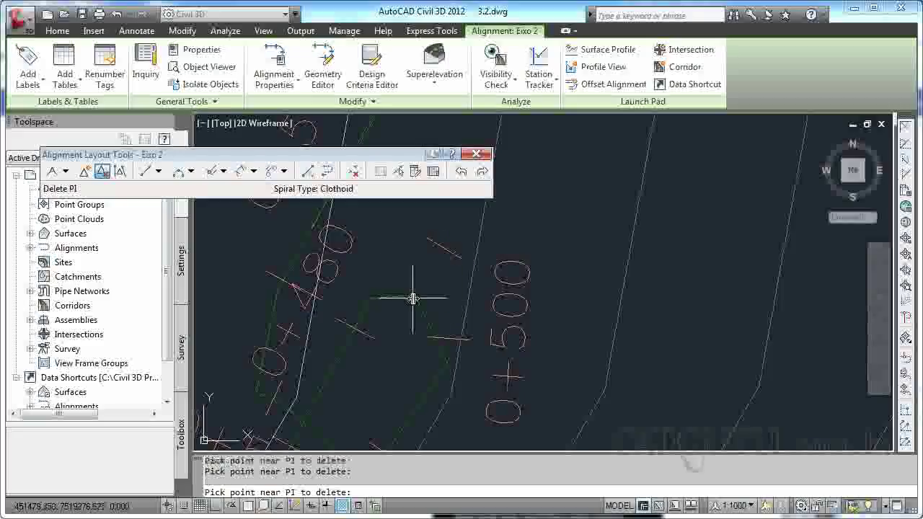
scroll(418, 350, "down", 3)
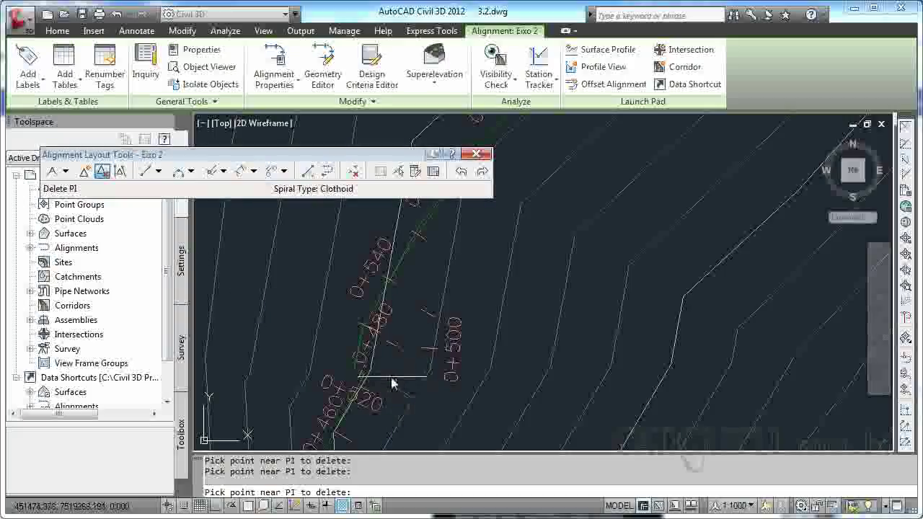
left_click(362, 382)
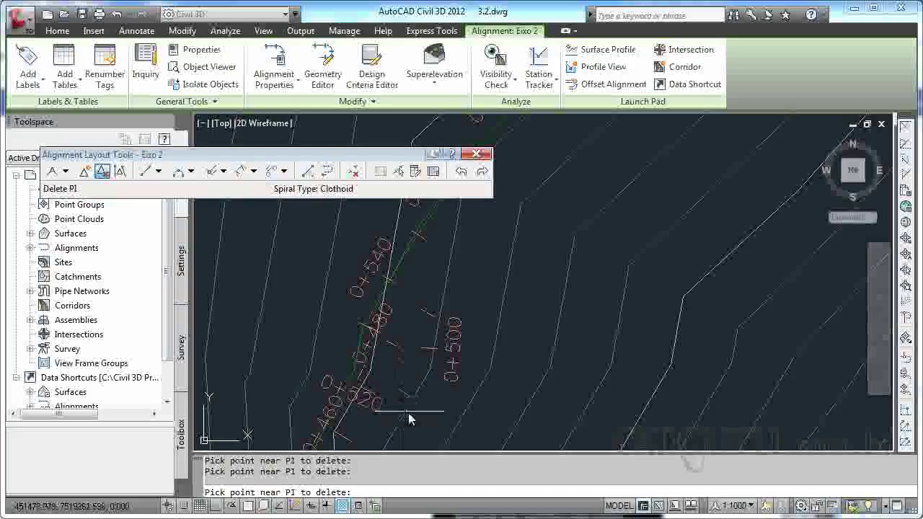
key("Escape")
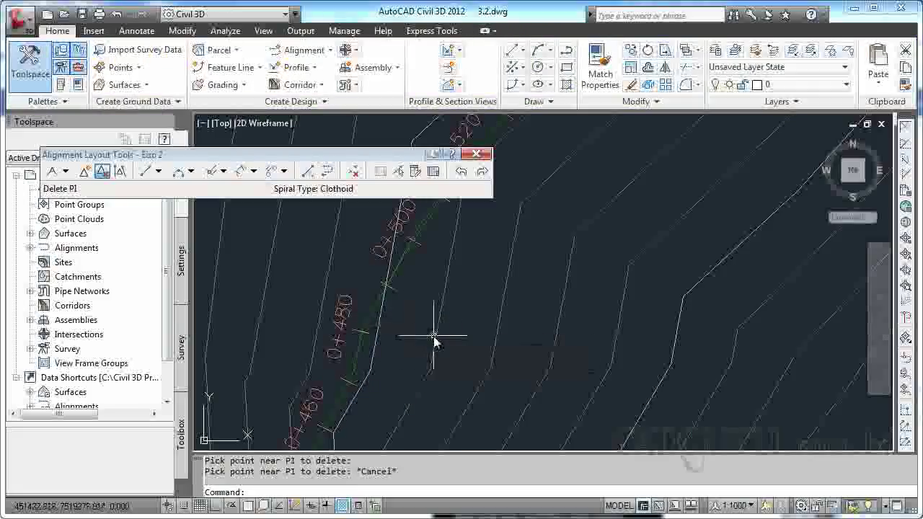
Attach a clockwise floating curve with a 200 m radius and 200 m length to the alignment's start at station 0+000.
scroll(436, 328, "down", 3)
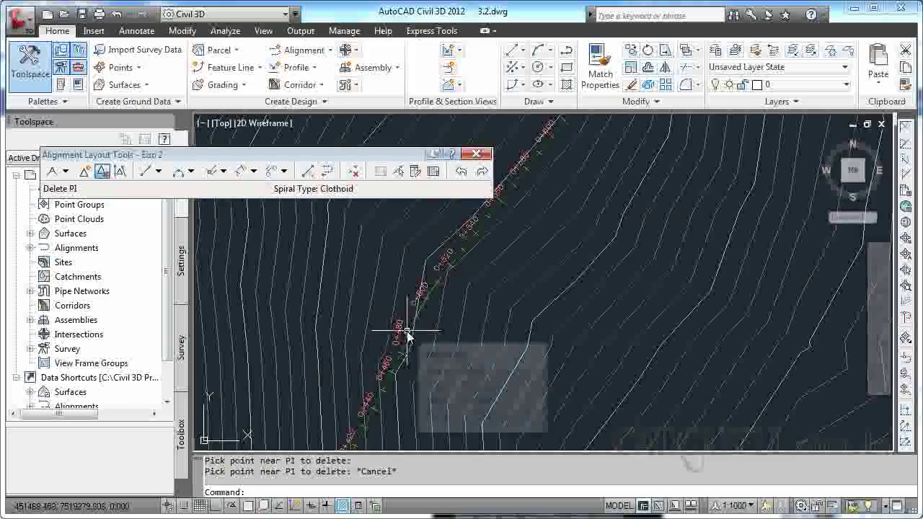
scroll(454, 281, "down", 5)
middle_click_drag(476, 291, 486, 251)
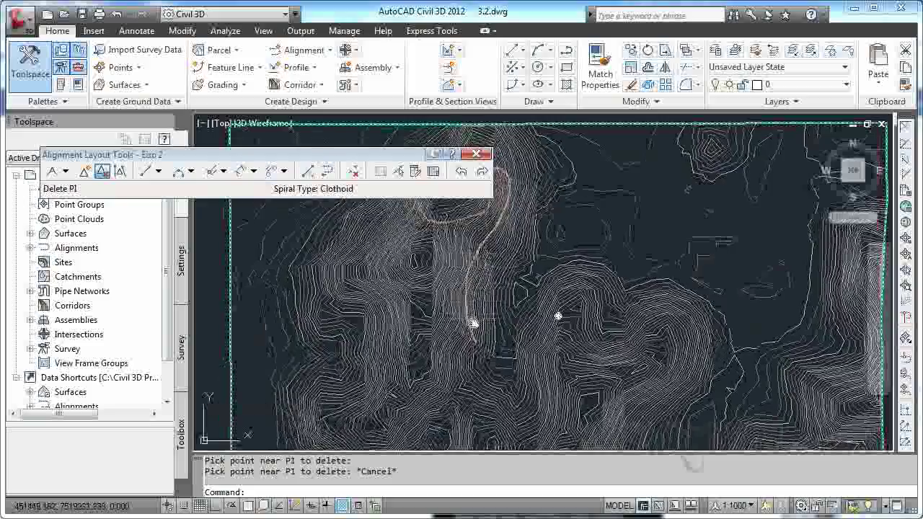
scroll(474, 319, "up", 5)
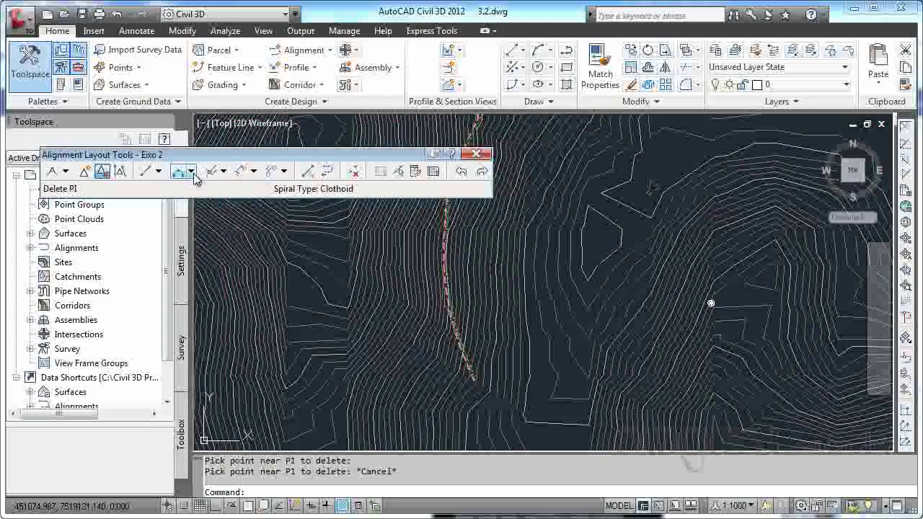
left_click(192, 172)
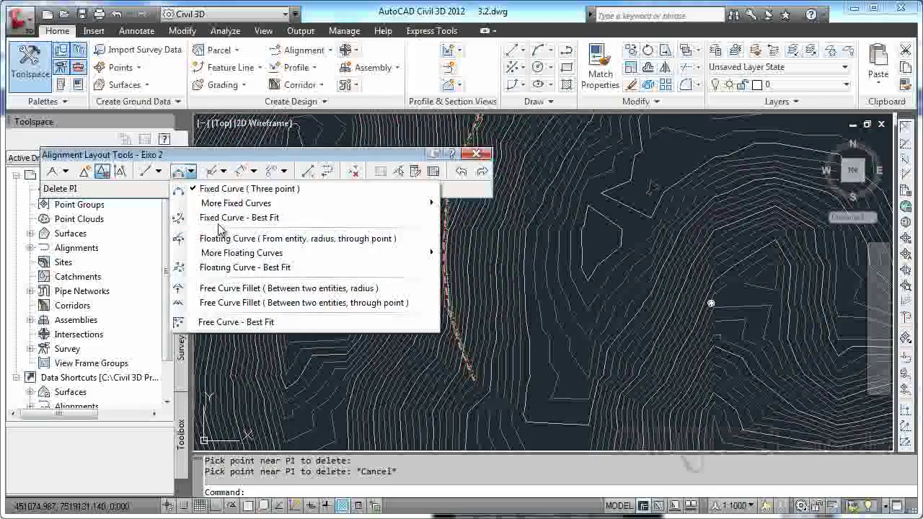
mouse_move(232, 257)
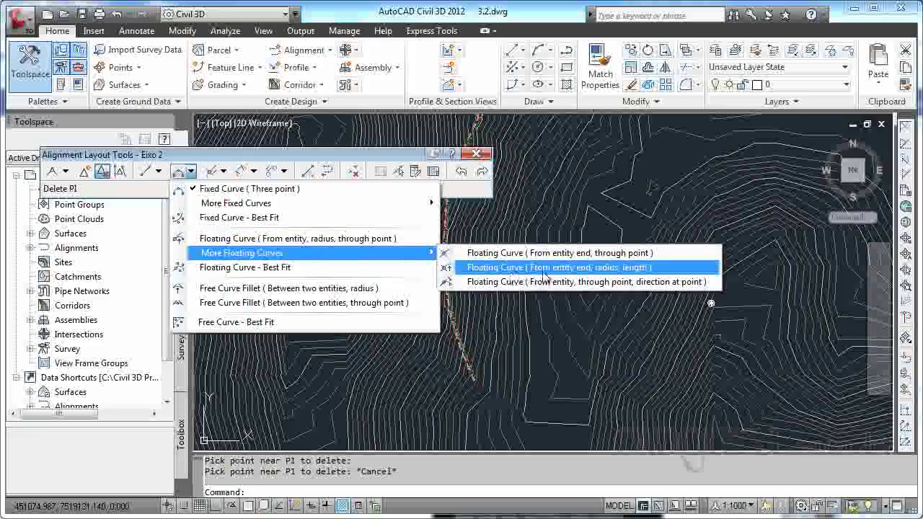
left_click(566, 273)
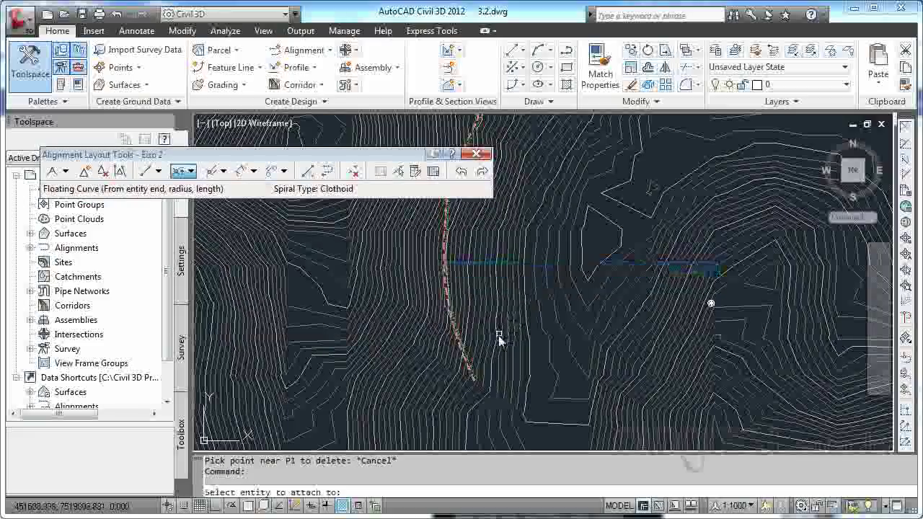
scroll(475, 384, "up", 2)
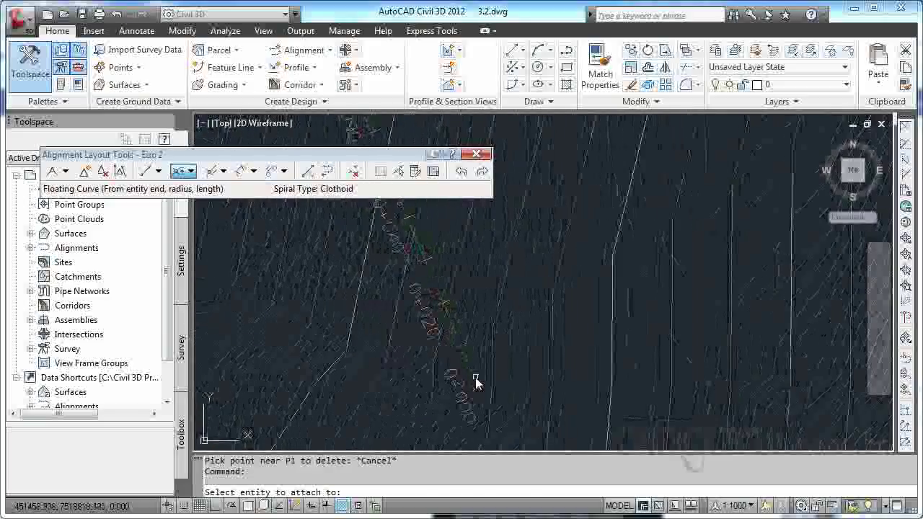
scroll(472, 378, "up", 2)
left_click(478, 410)
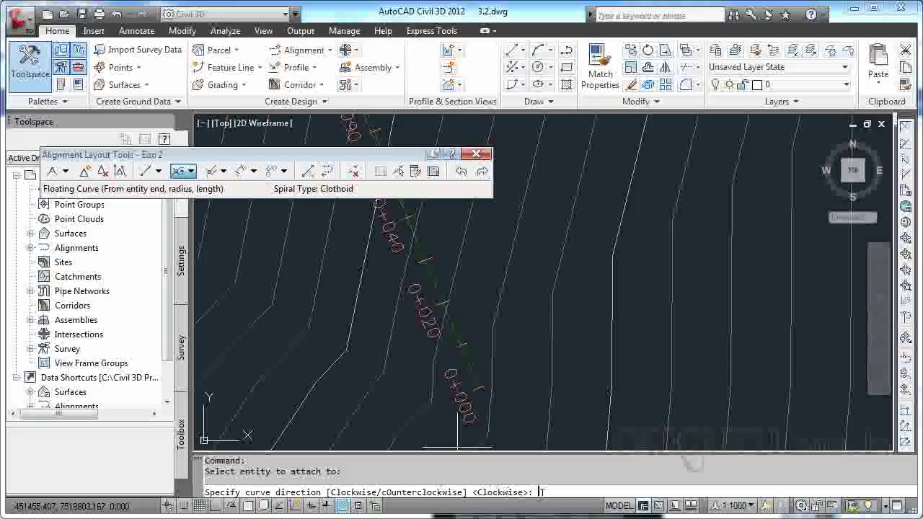
key("Return")
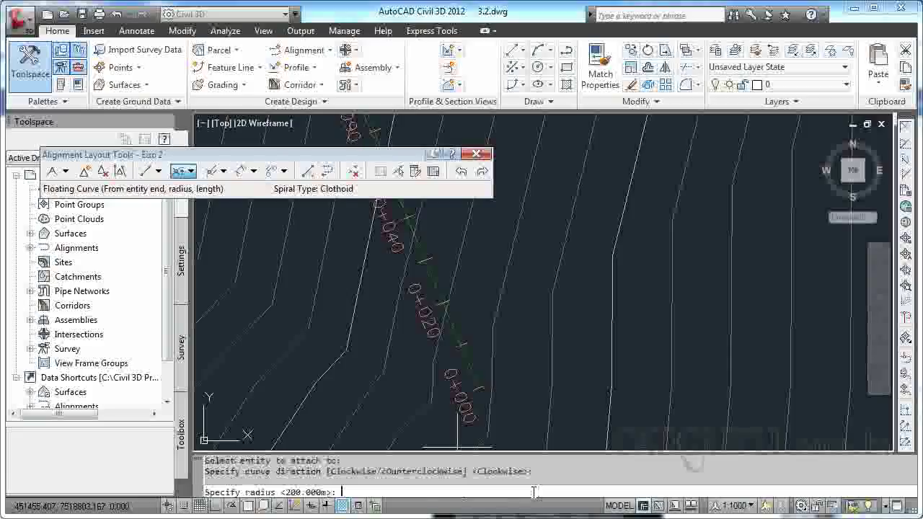
key("Return")
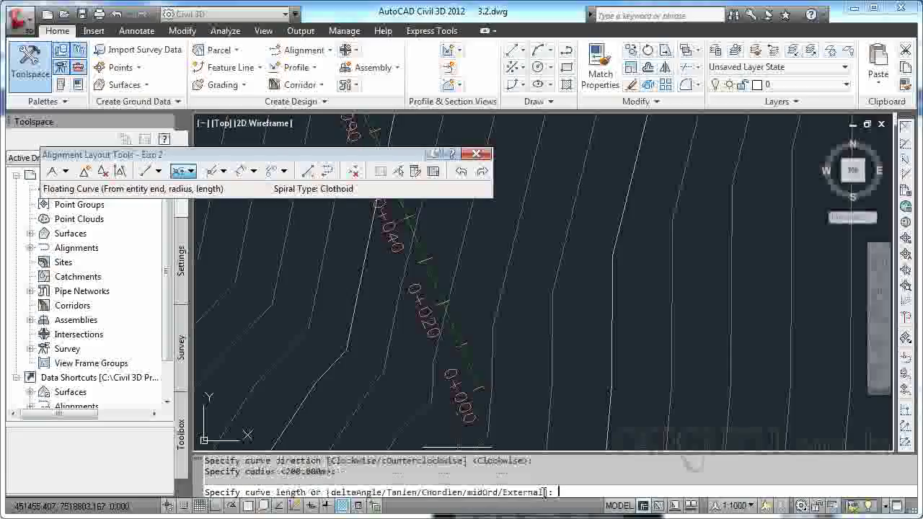
type("200")
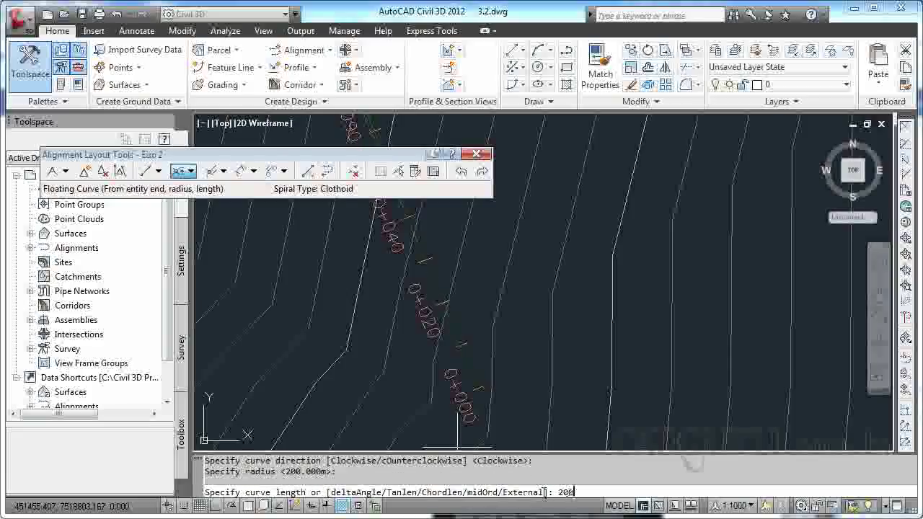
key("Return")
scroll(504, 303, "down", 6)
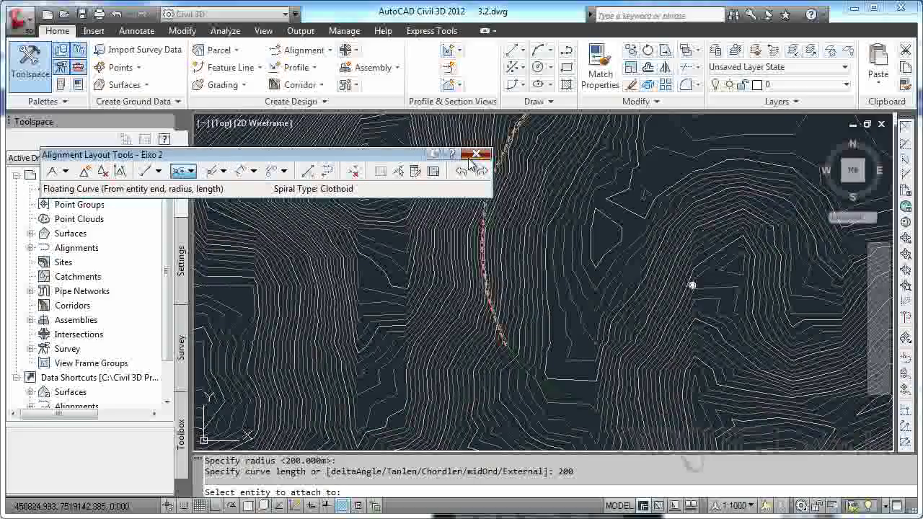
key("Escape")
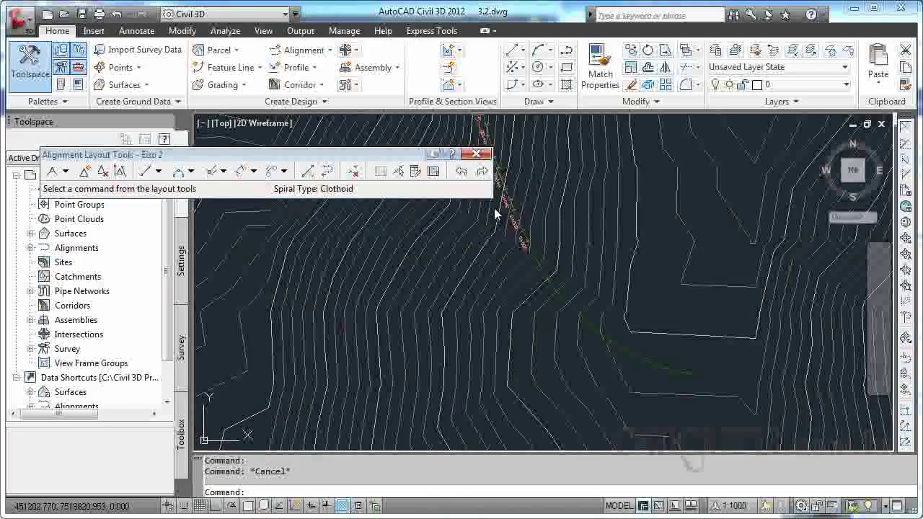
Open the alignment entities table beside the new curve and examine the entities' constraints, lengths, radii, directions and stations.
left_click(434, 172)
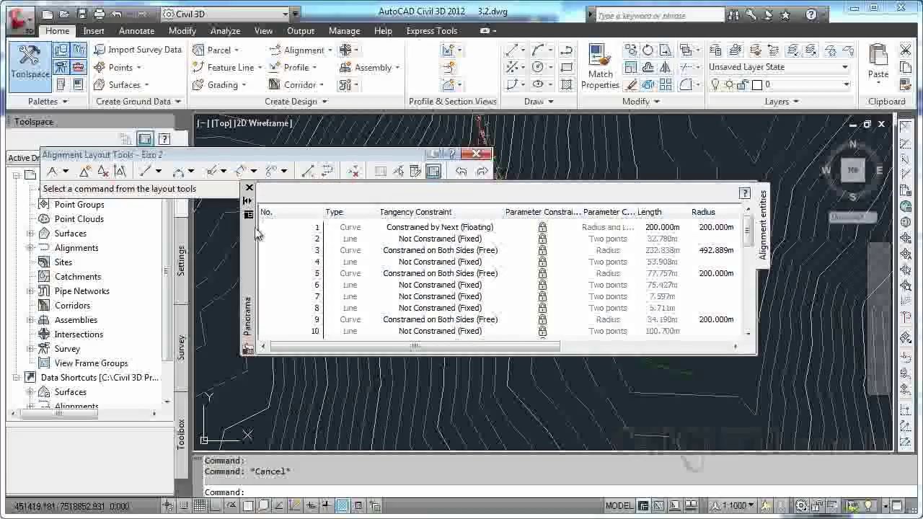
left_click_drag(256, 238, 251, 272)
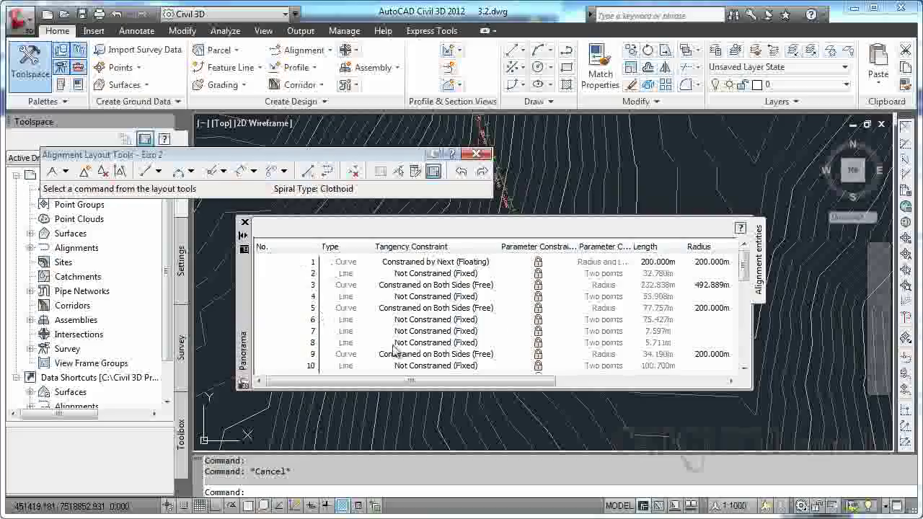
mouse_move(743, 269)
left_mouse_down()
mouse_move(746, 339)
mouse_move(757, 360)
mouse_move(744, 263)
left_mouse_up()
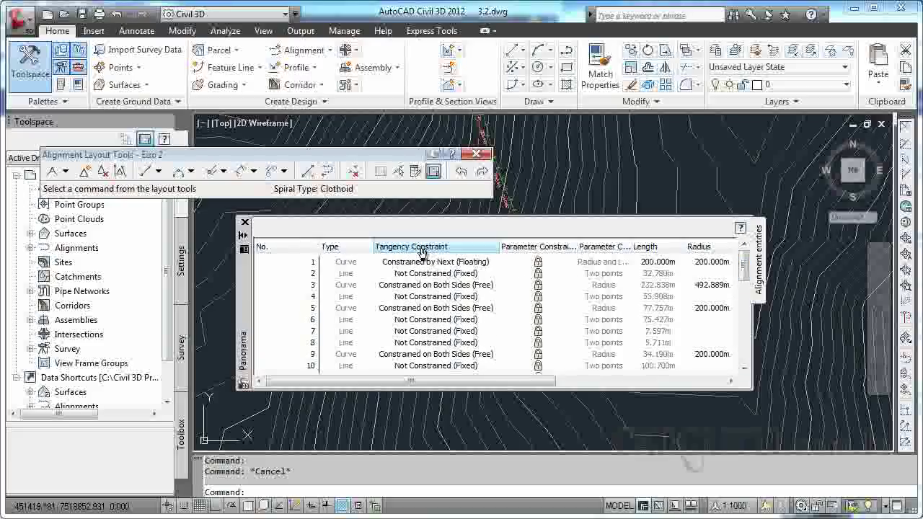
left_click_drag(545, 382, 670, 379)
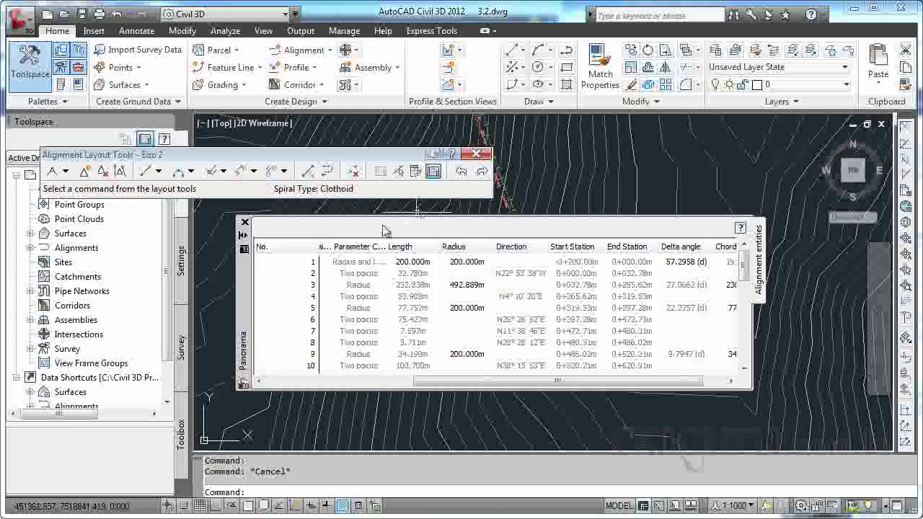
left_click_drag(244, 289, 68, 312)
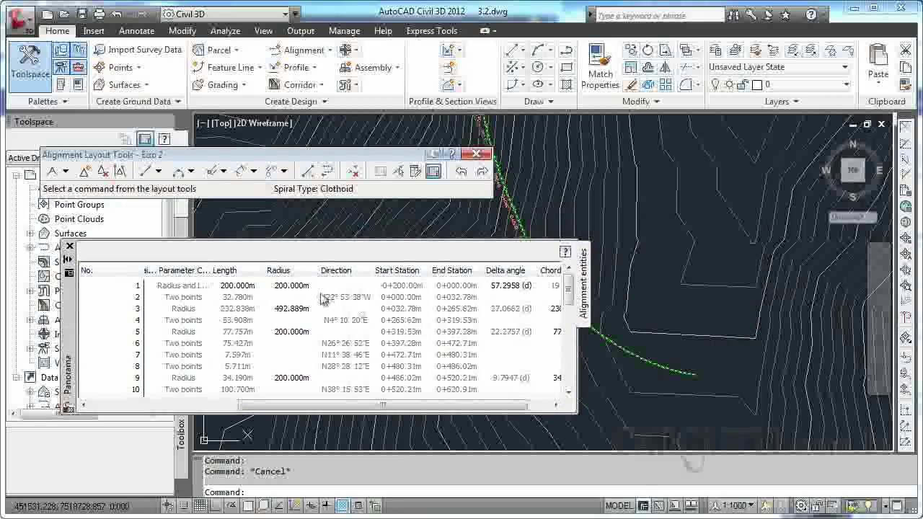
Set the first curve entity's length to 150 m and its radius to 50 m in the alignment entities table.
double_click(244, 286)
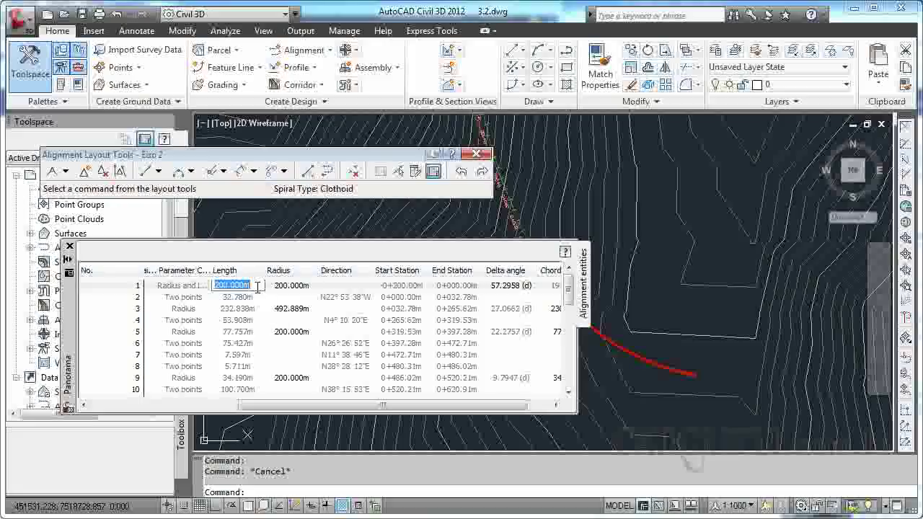
type("150")
key("Return")
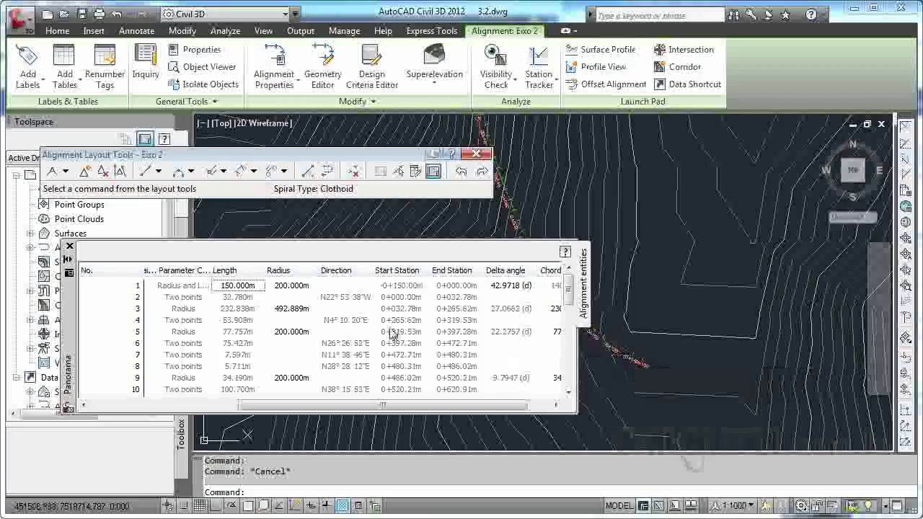
double_click(298, 285)
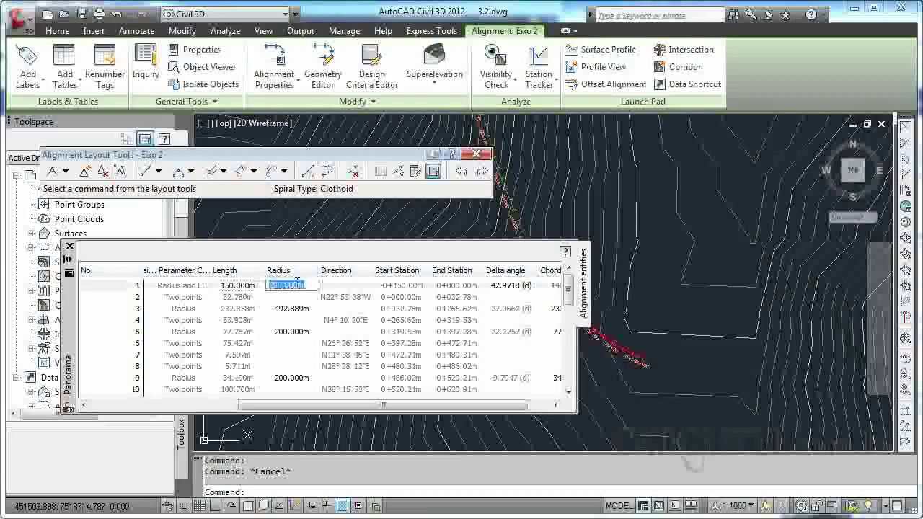
type("50")
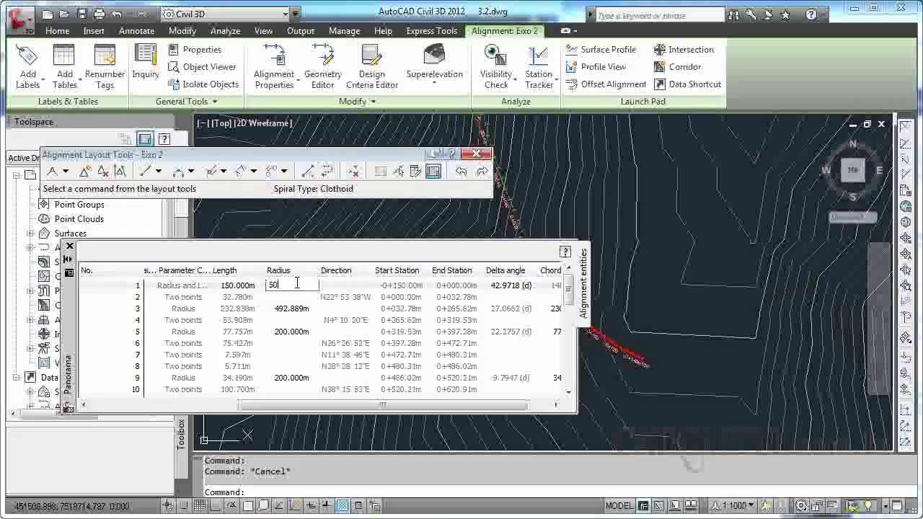
key("Return")
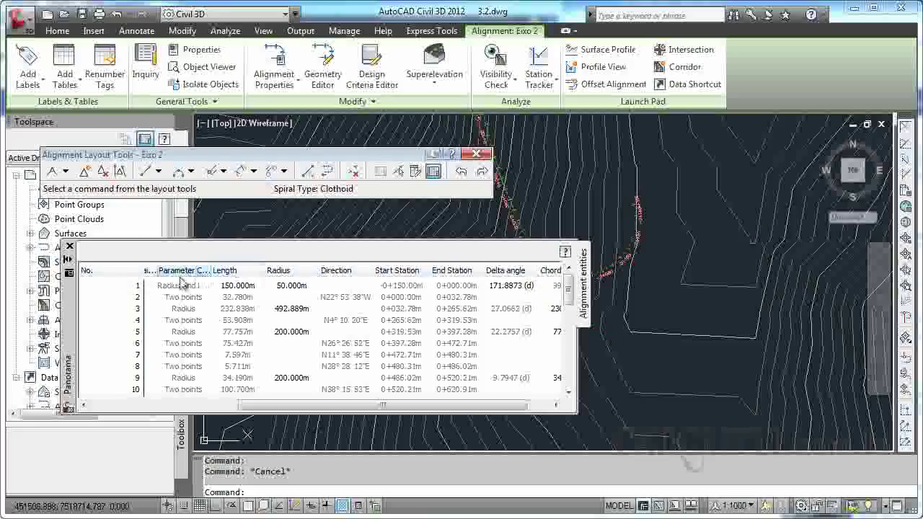
Move the entities table clear of the new curve and set the radius of curve entity 3 to 200 m.
left_click_drag(72, 310, 59, 345)
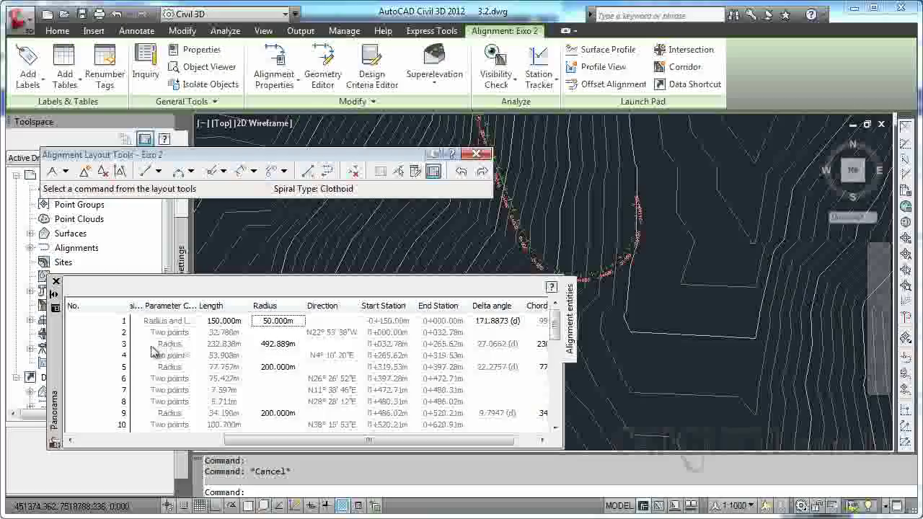
left_click(283, 346)
left_click(284, 345)
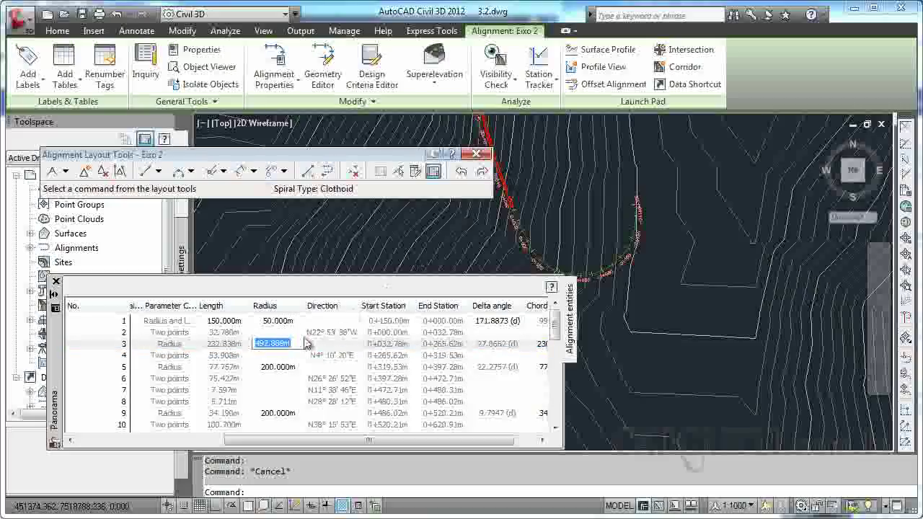
type("200")
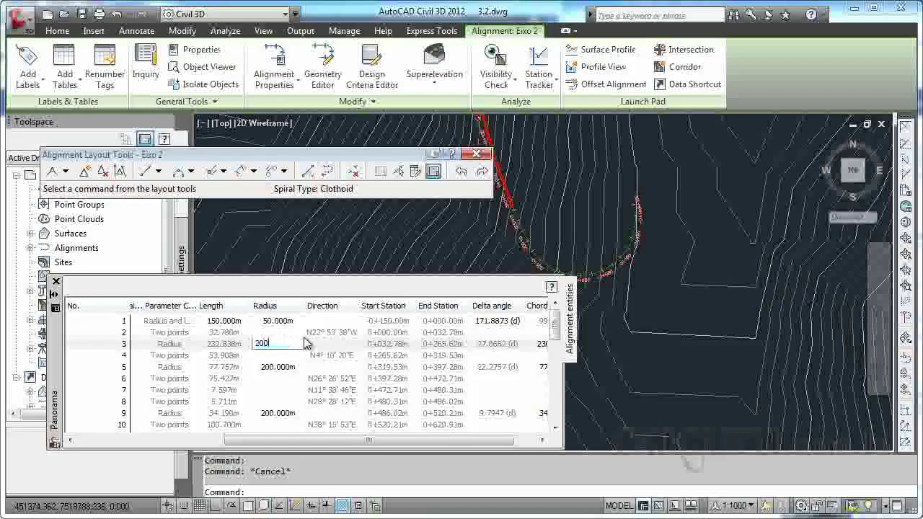
key("Return")
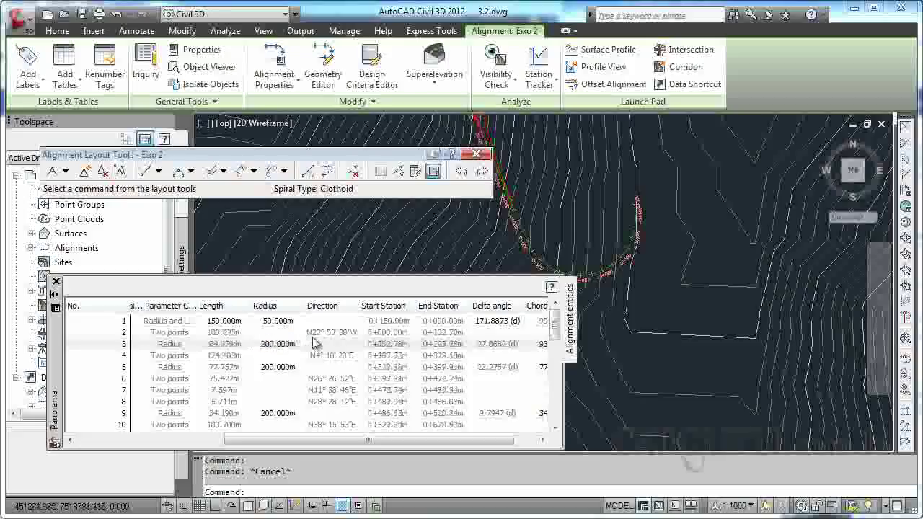